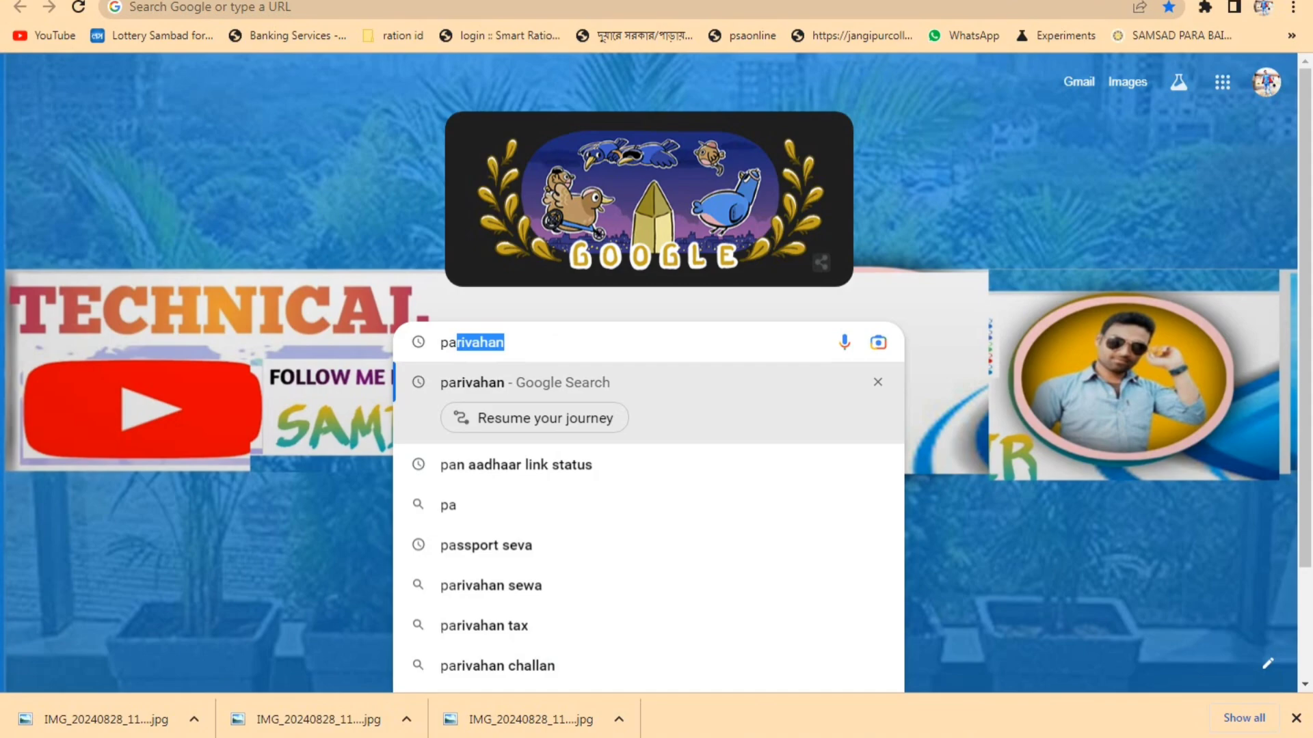
# - Search Google for 'parivahan' and open the official Parivahan Sewa result
pyautogui.press('Right')
pyautogui.press('Return')
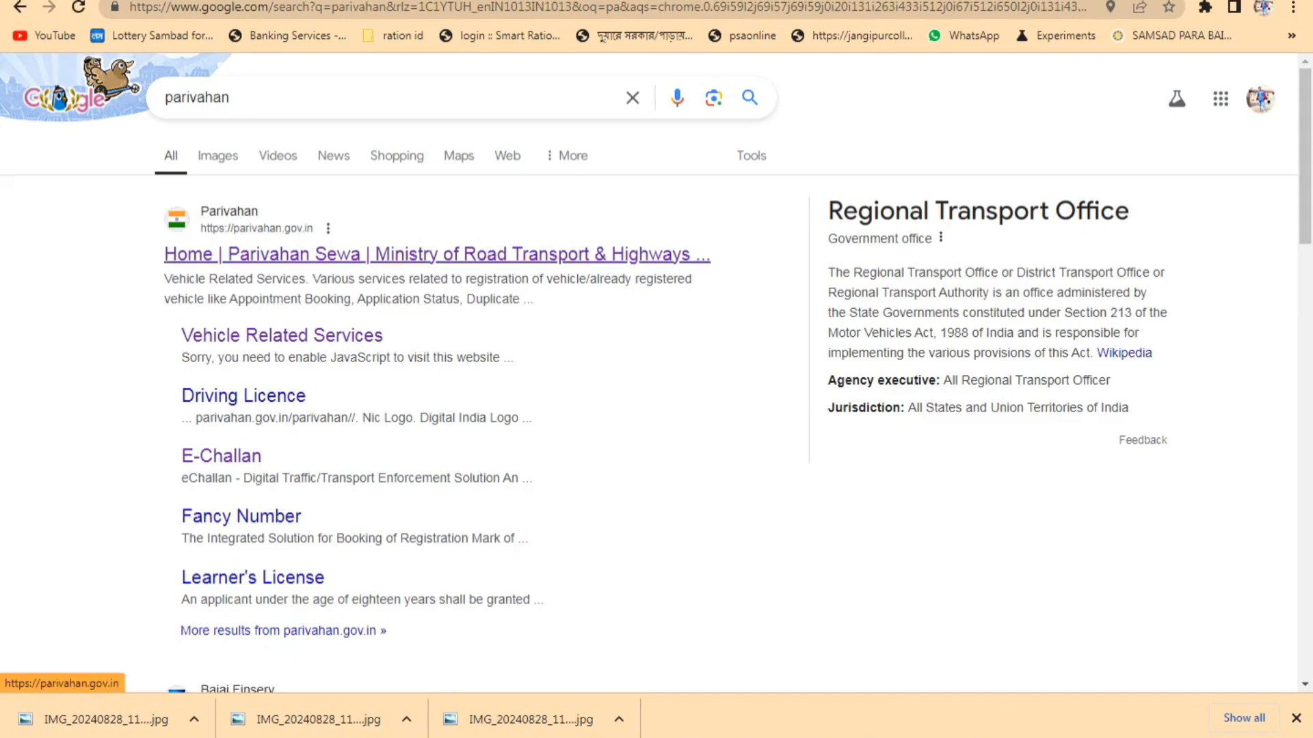
pyautogui.click(436, 254)
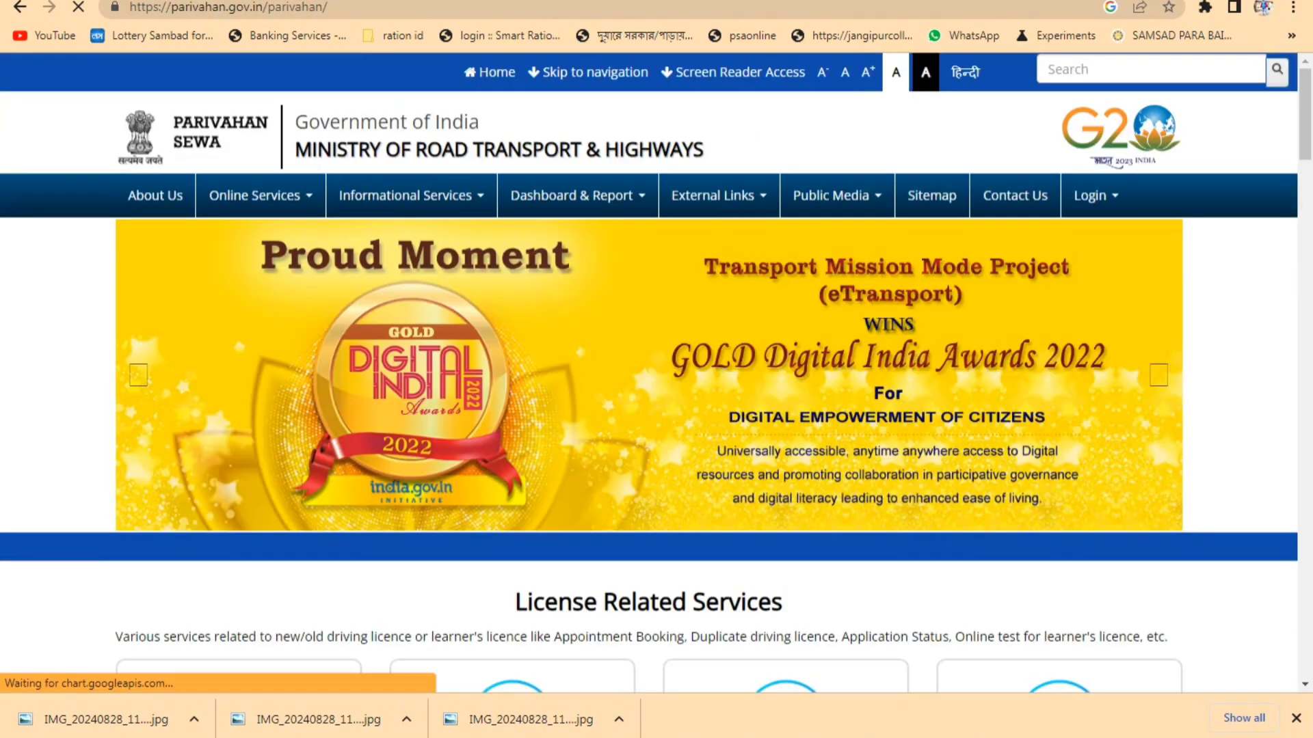
# - Go to Online Services > Driving License Related Services for West Bengal's Sarathi page
pyautogui.moveTo(261, 196)
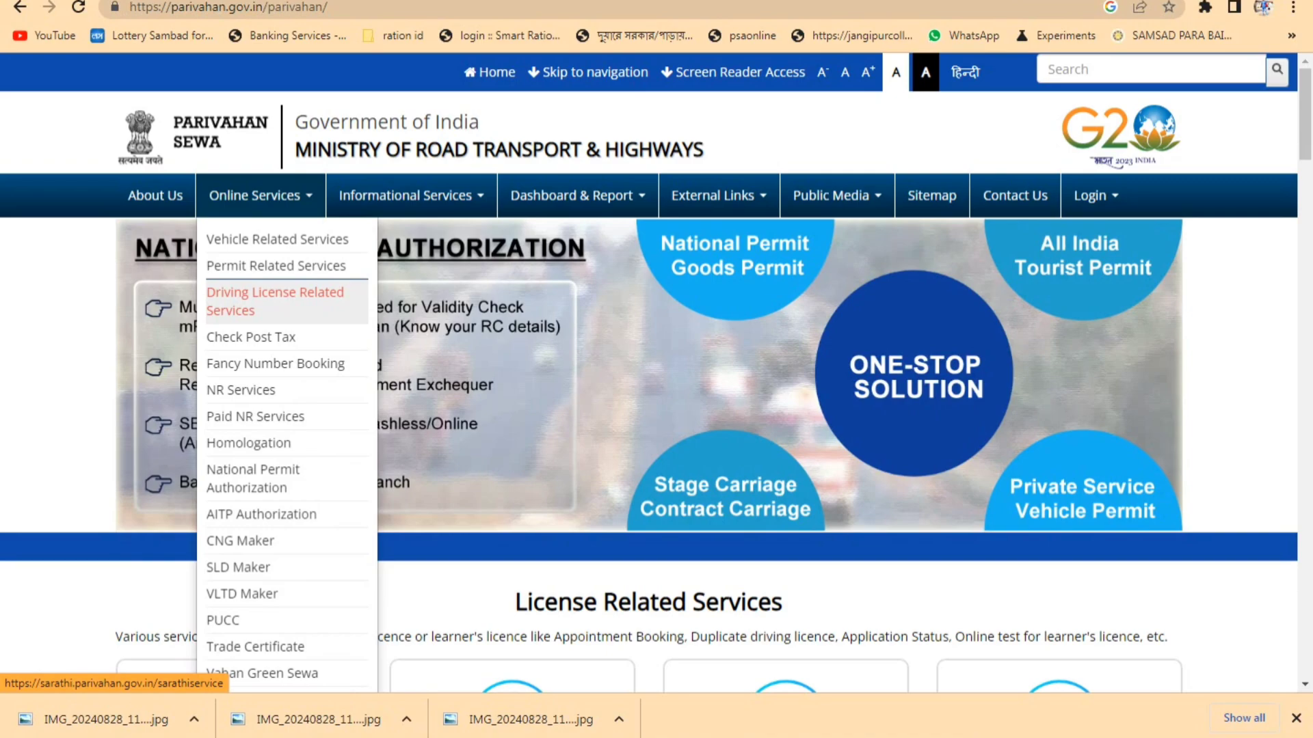
pyautogui.click(275, 301)
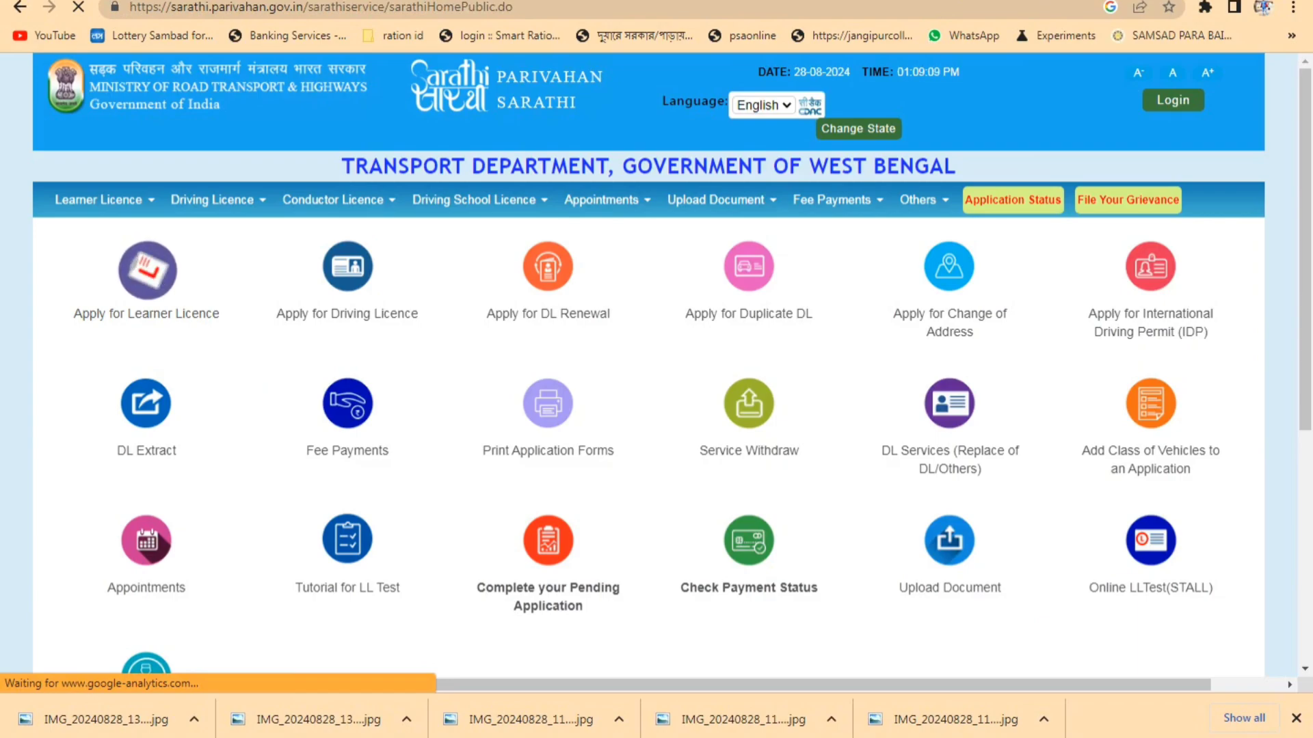
# - Apply for Learner Licence as a General applicant who does not hold any licence
pyautogui.click(147, 272)
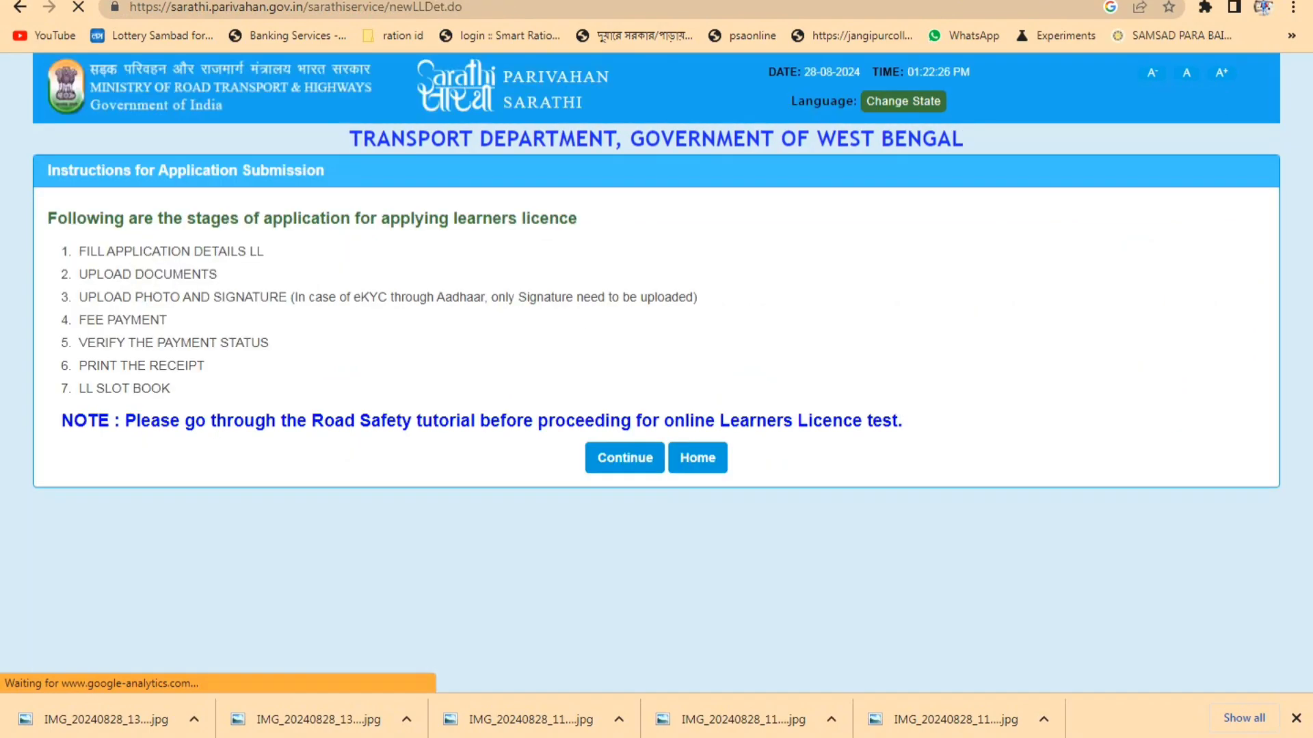
pyautogui.click(624, 458)
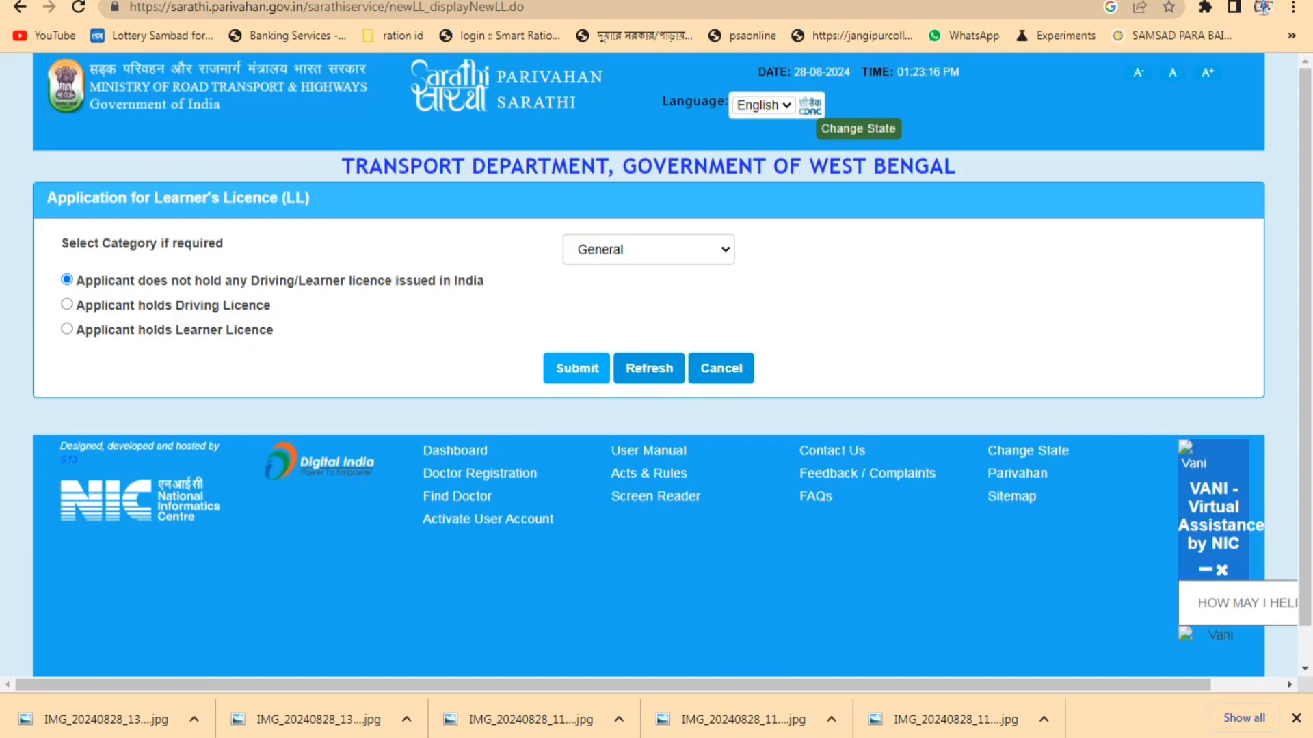
pyautogui.click(577, 368)
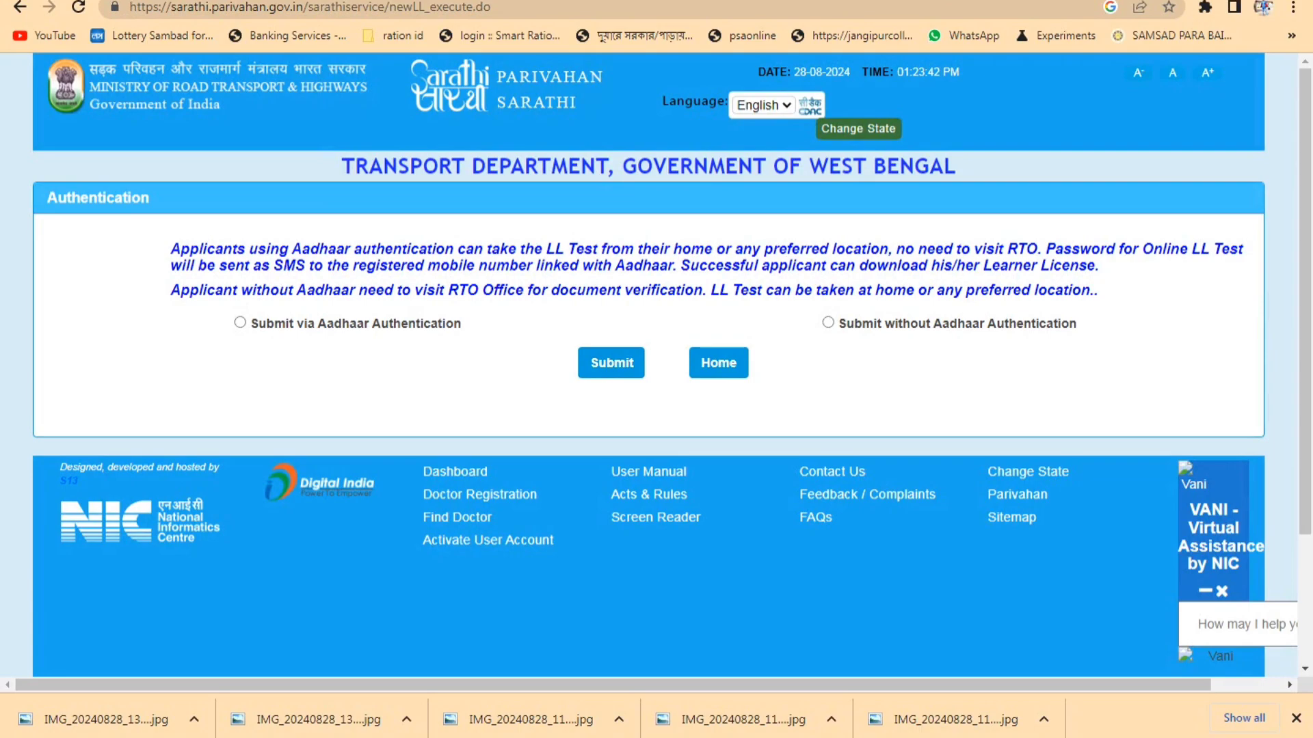
# - Choose Submit via Aadhaar Authentication and acknowledge the mobile number notice
pyautogui.click(240, 323)
pyautogui.click(612, 363)
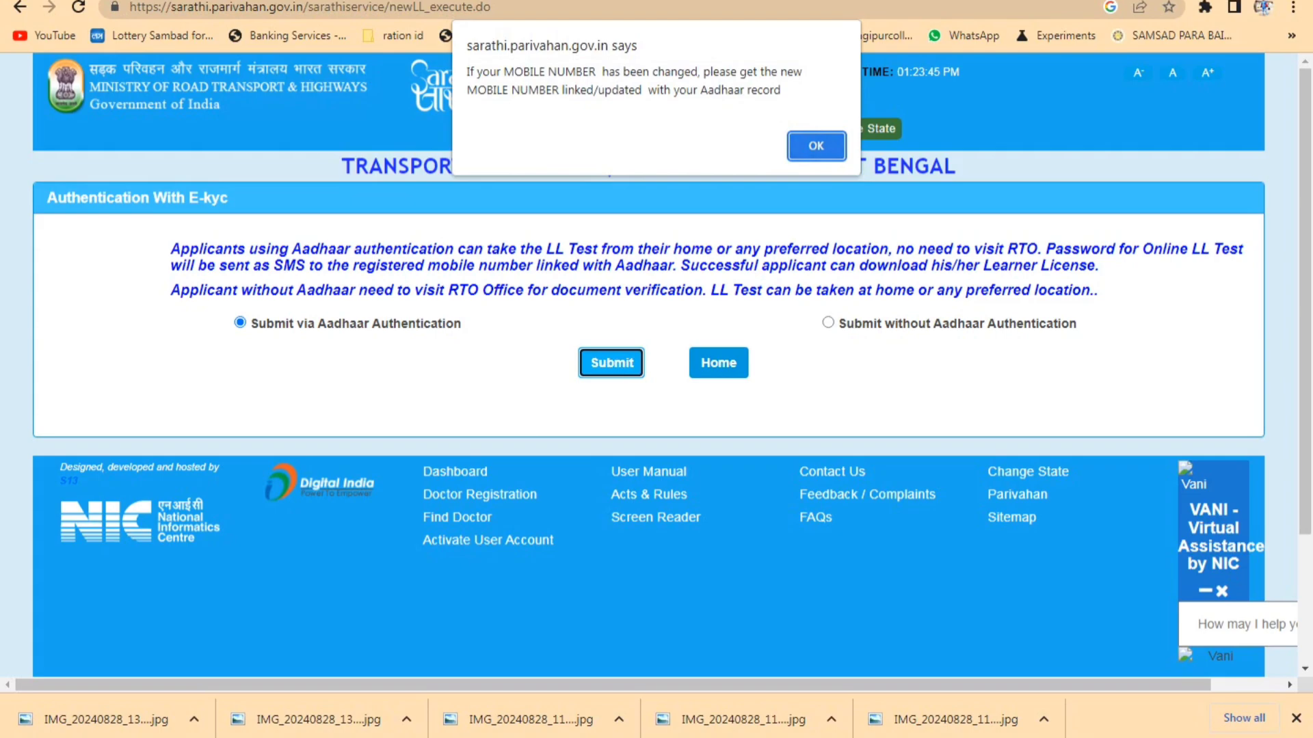
pyautogui.press('Return')
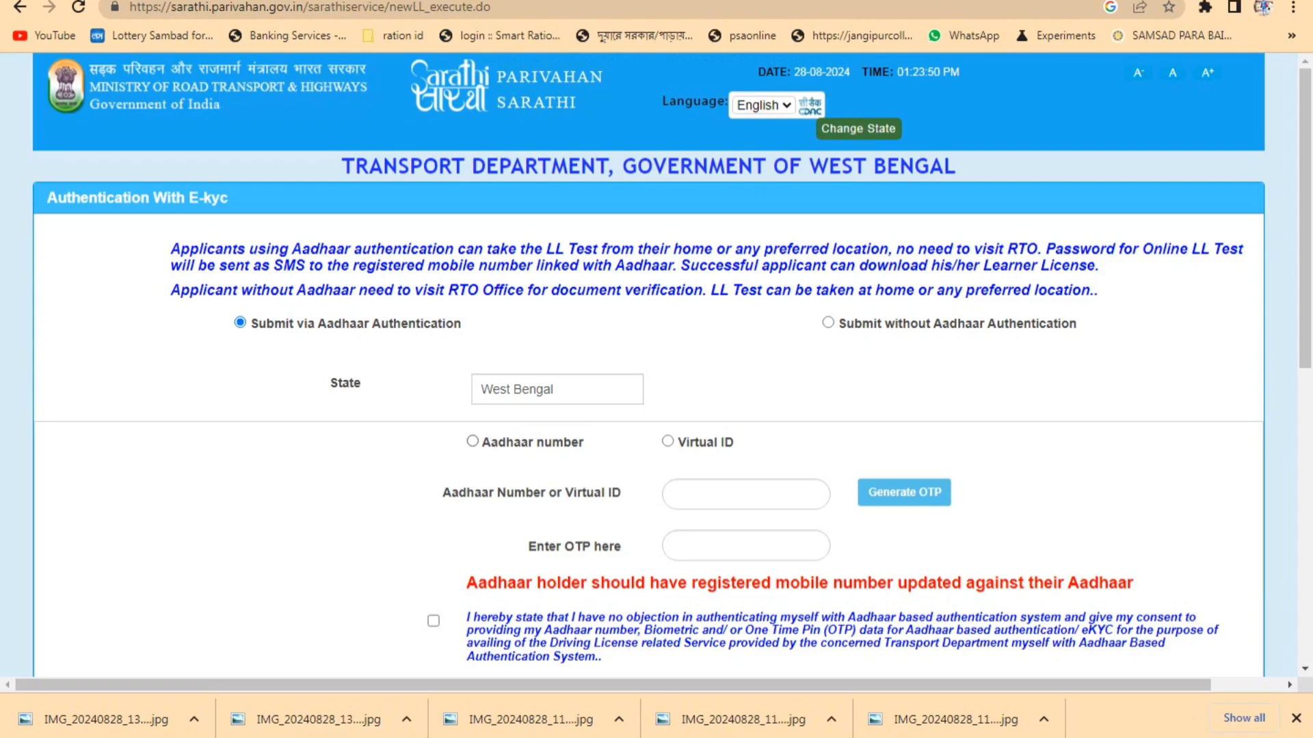
# - Enter the applicant's Aadhaar number and request an OTP to the registered mobile
pyautogui.click(472, 442)
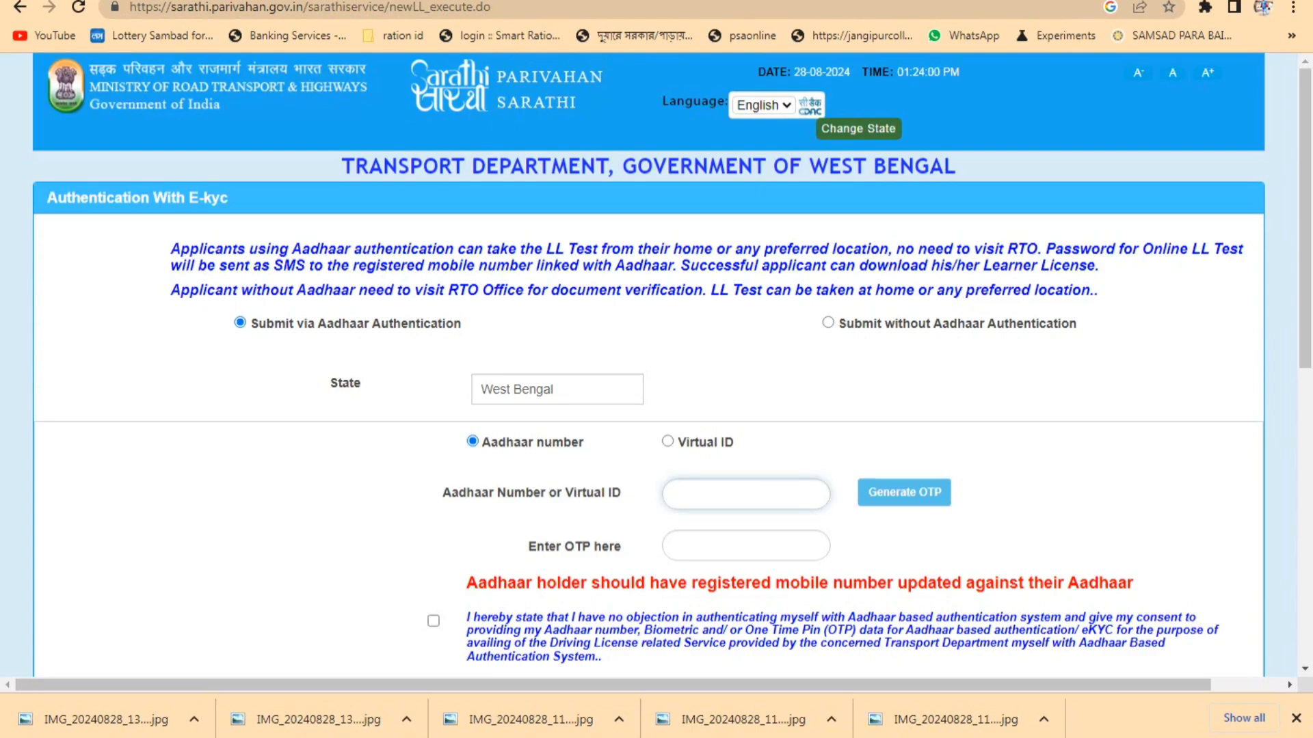
pyautogui.write('••••••••••••')
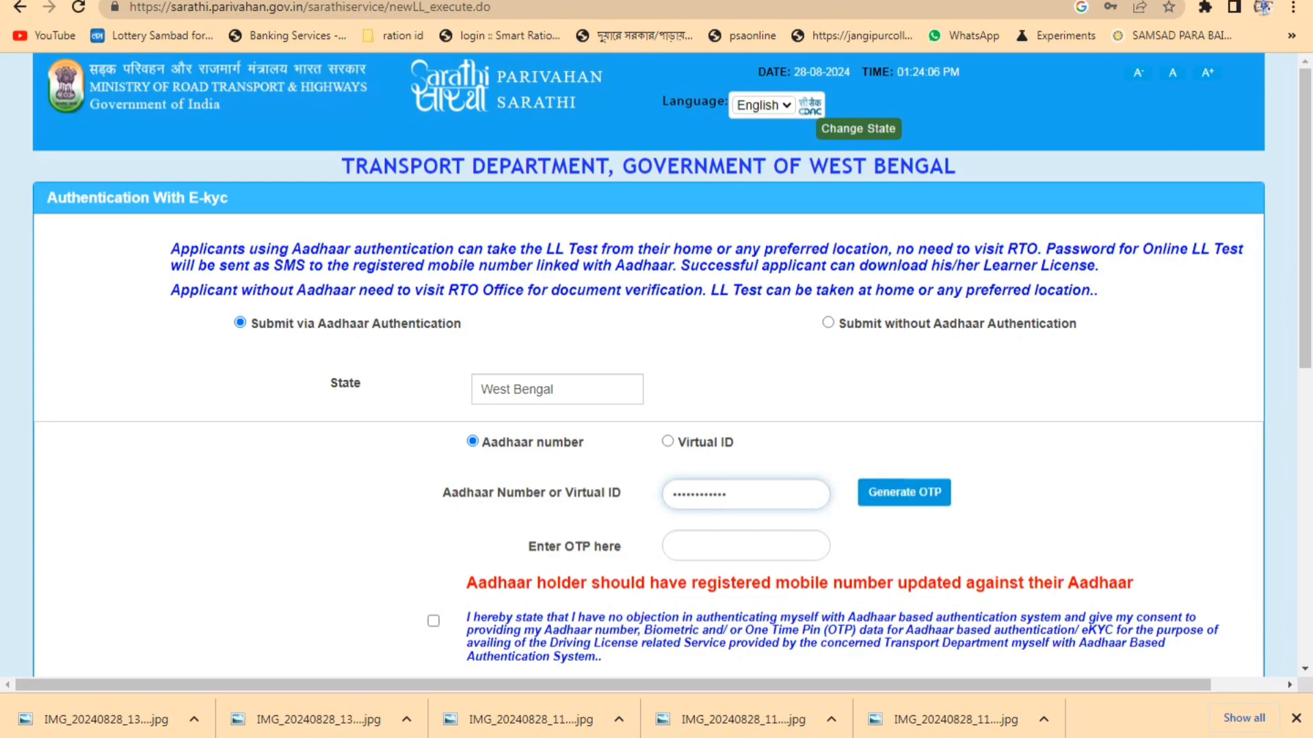
pyautogui.press('Tab')
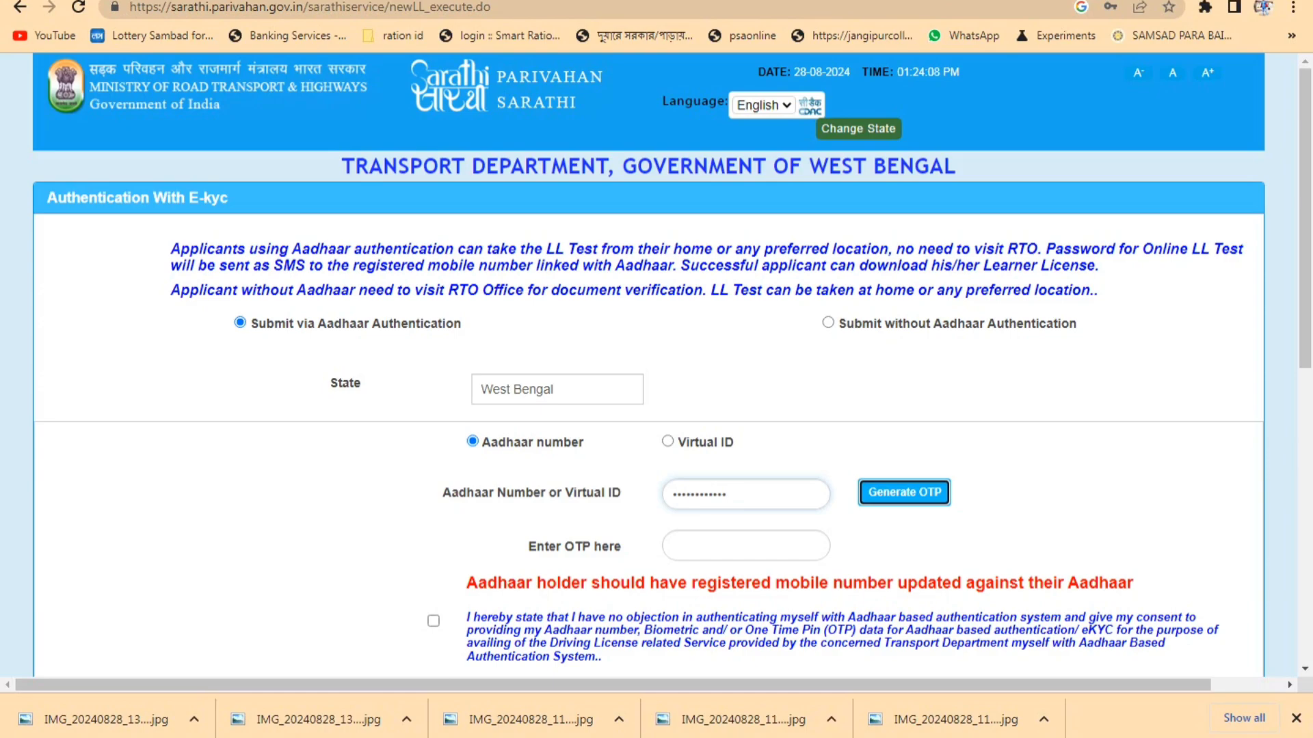
pyautogui.press('Return')
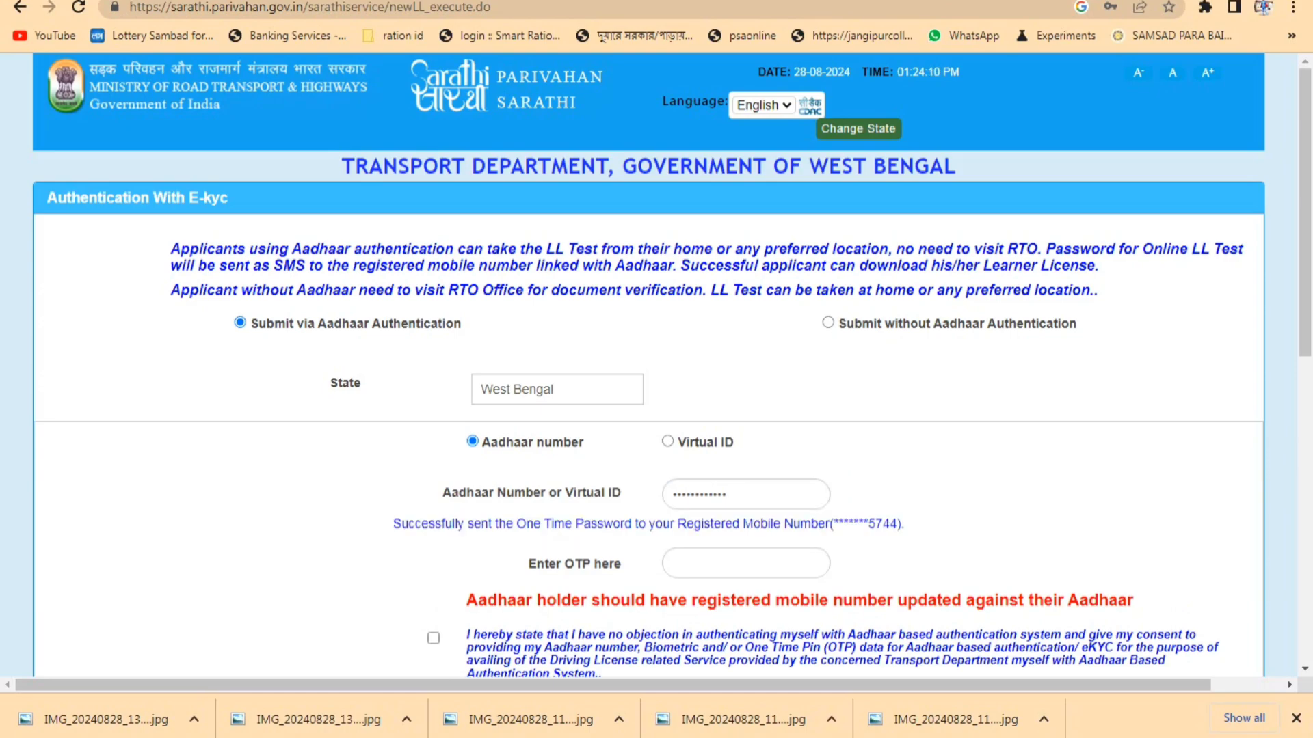
# - Enter the received OTP, tick all three Aadhaar consent boxes and authenticate
pyautogui.scroll(-2, 656, 362)
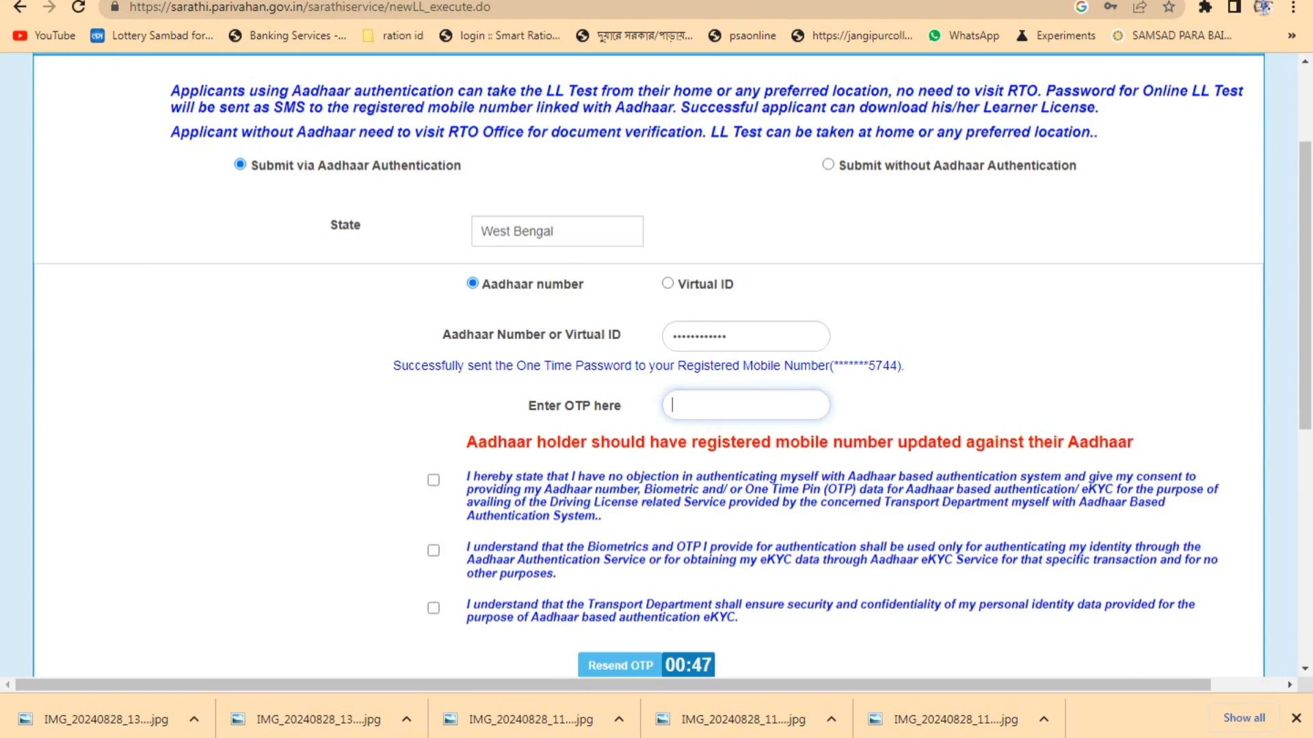
pyautogui.click(433, 481)
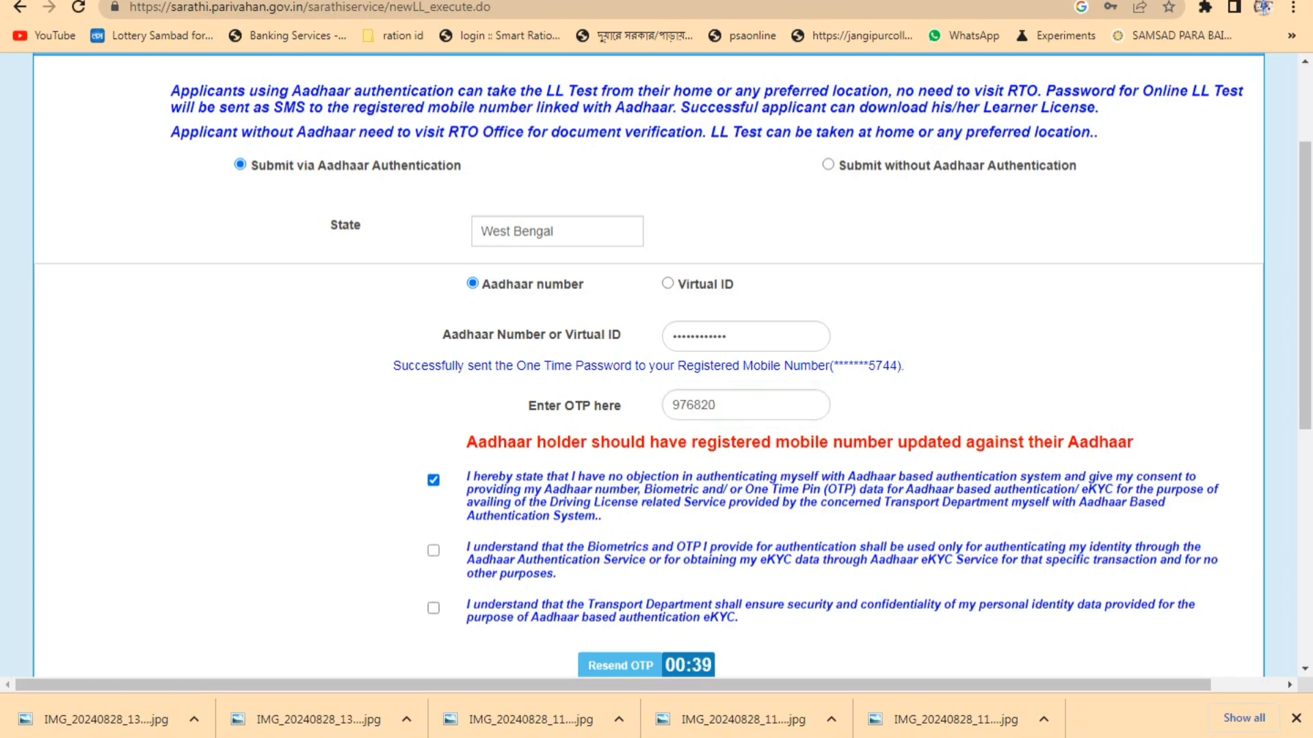
pyautogui.click(434, 551)
pyautogui.click(433, 609)
pyautogui.scroll(-3, 657, 366)
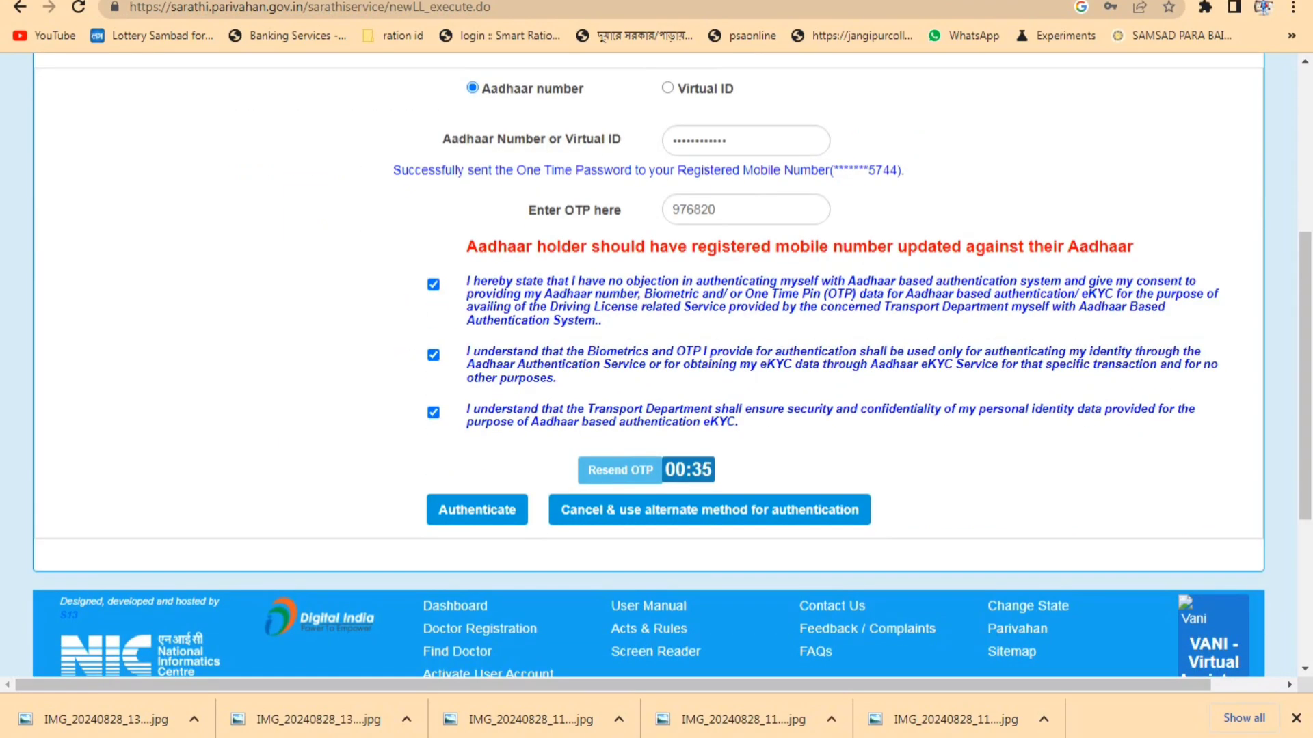
pyautogui.click(477, 510)
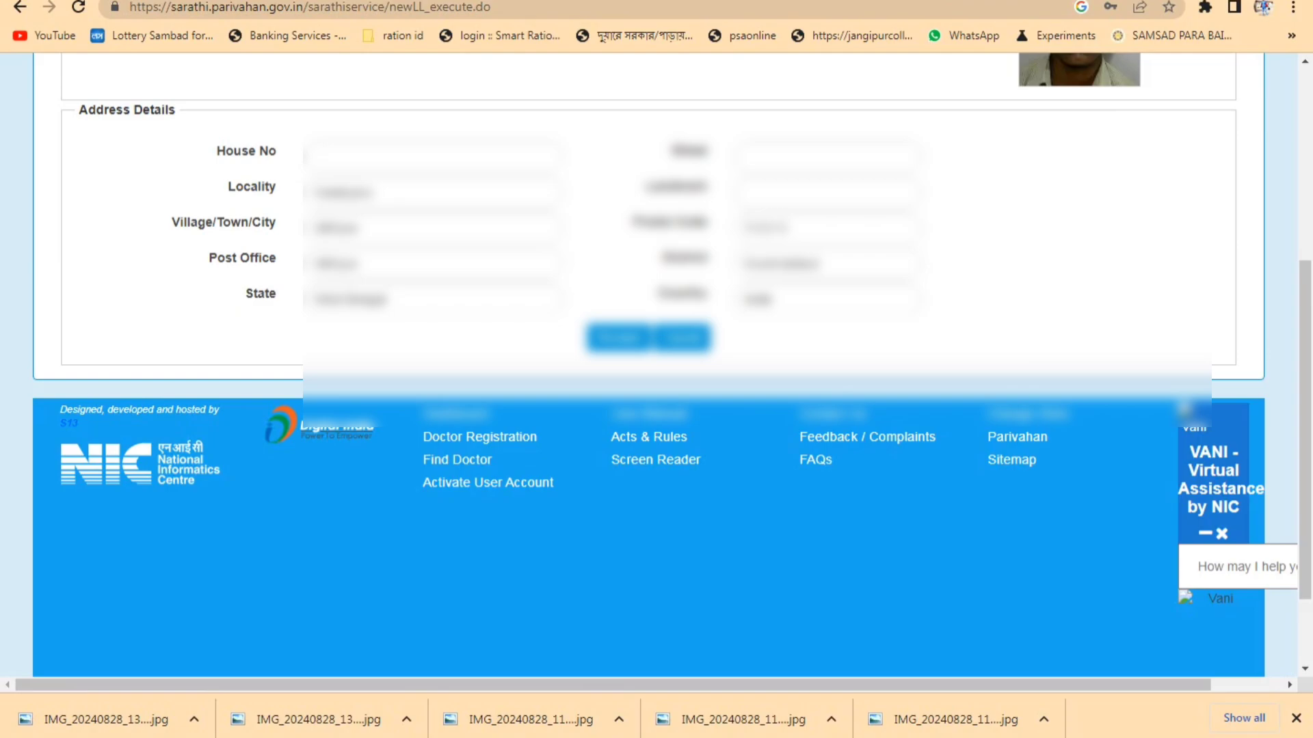
# - Review the Aadhaar-fetched applicant and address details and proceed to the form
pyautogui.scroll(5, 656, 369)
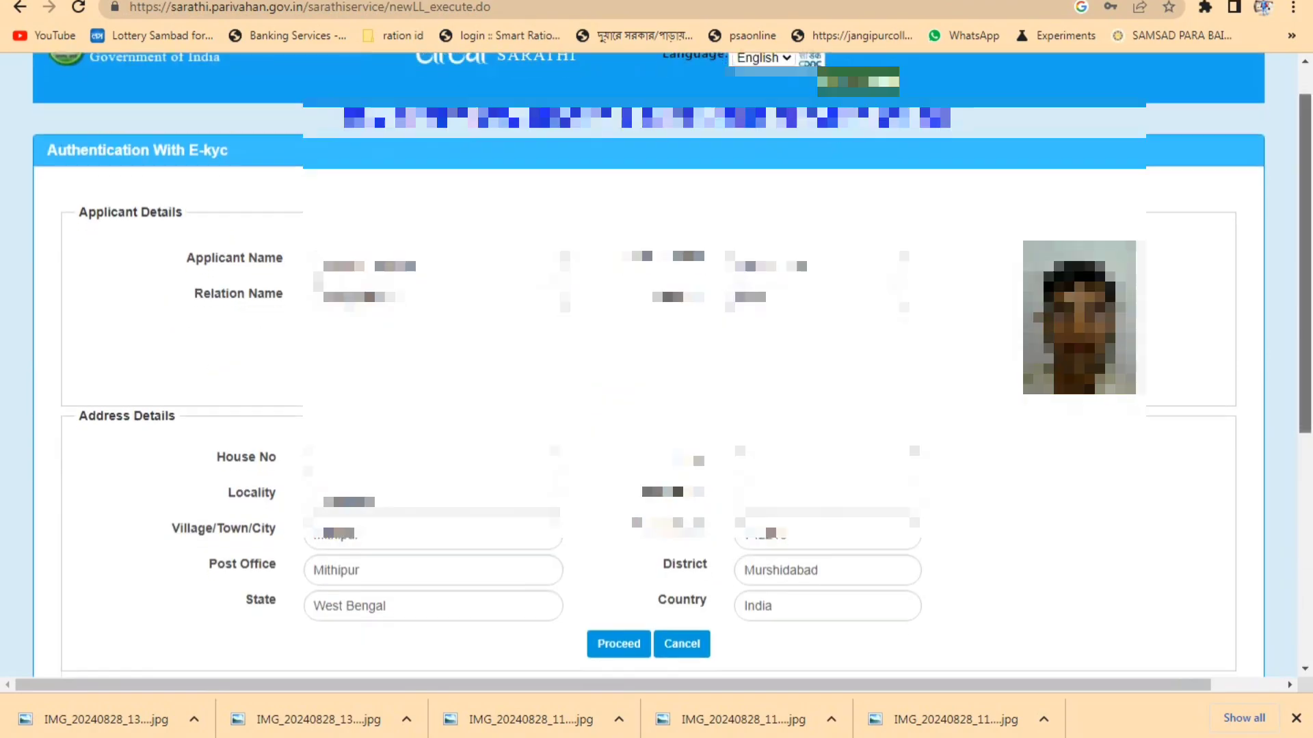
pyautogui.scroll(-2, 657, 369)
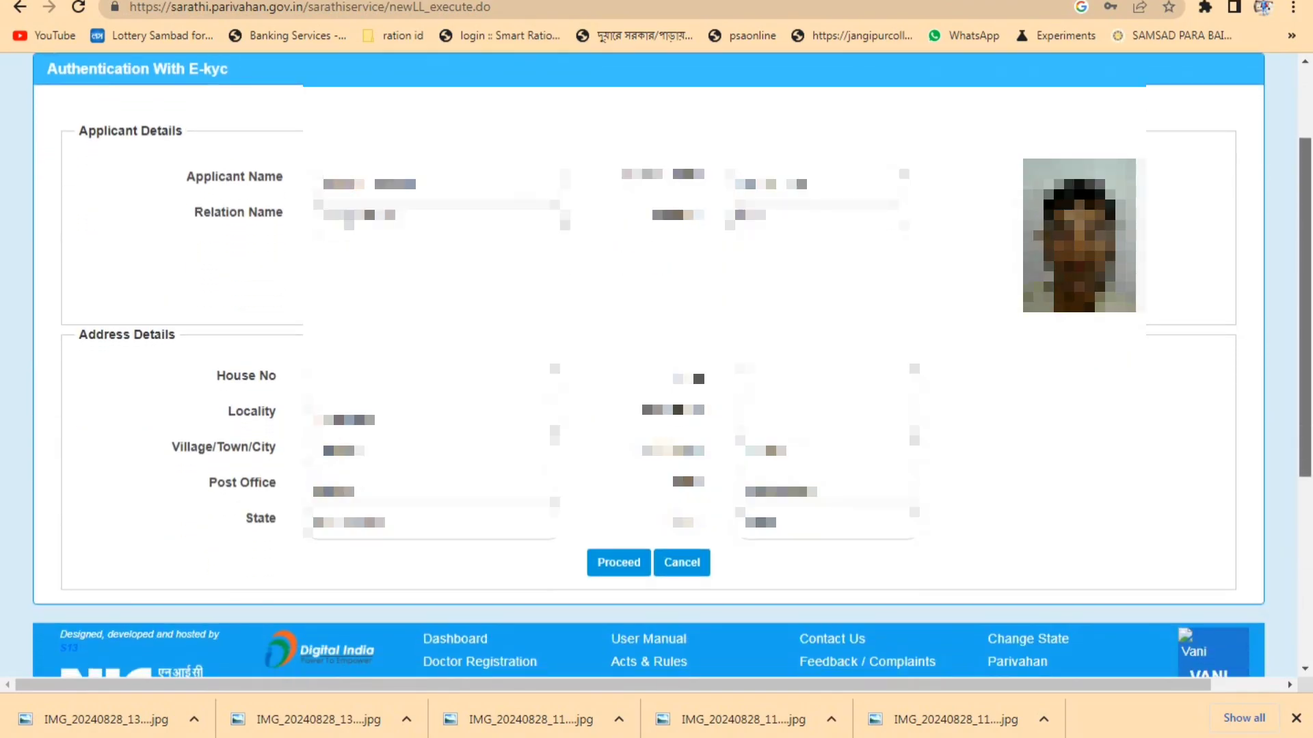
pyautogui.scroll(-1, 656, 370)
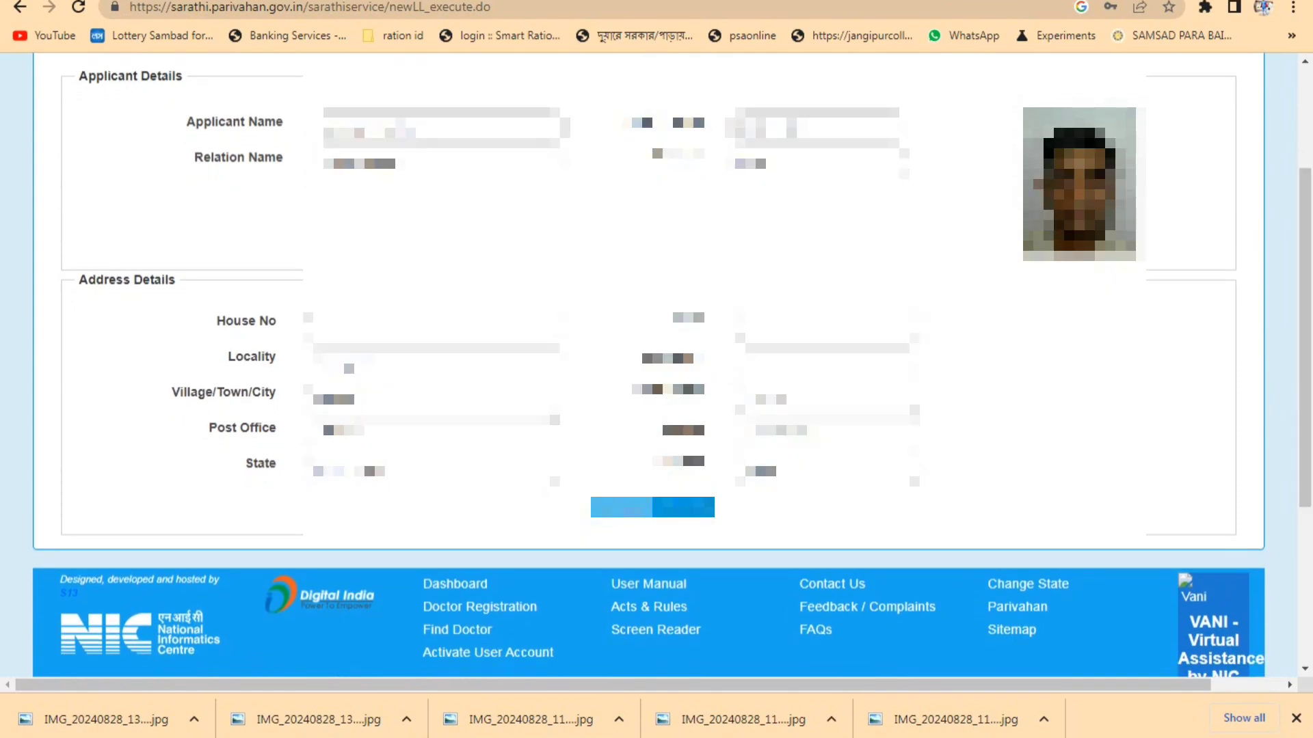
pyautogui.click(621, 506)
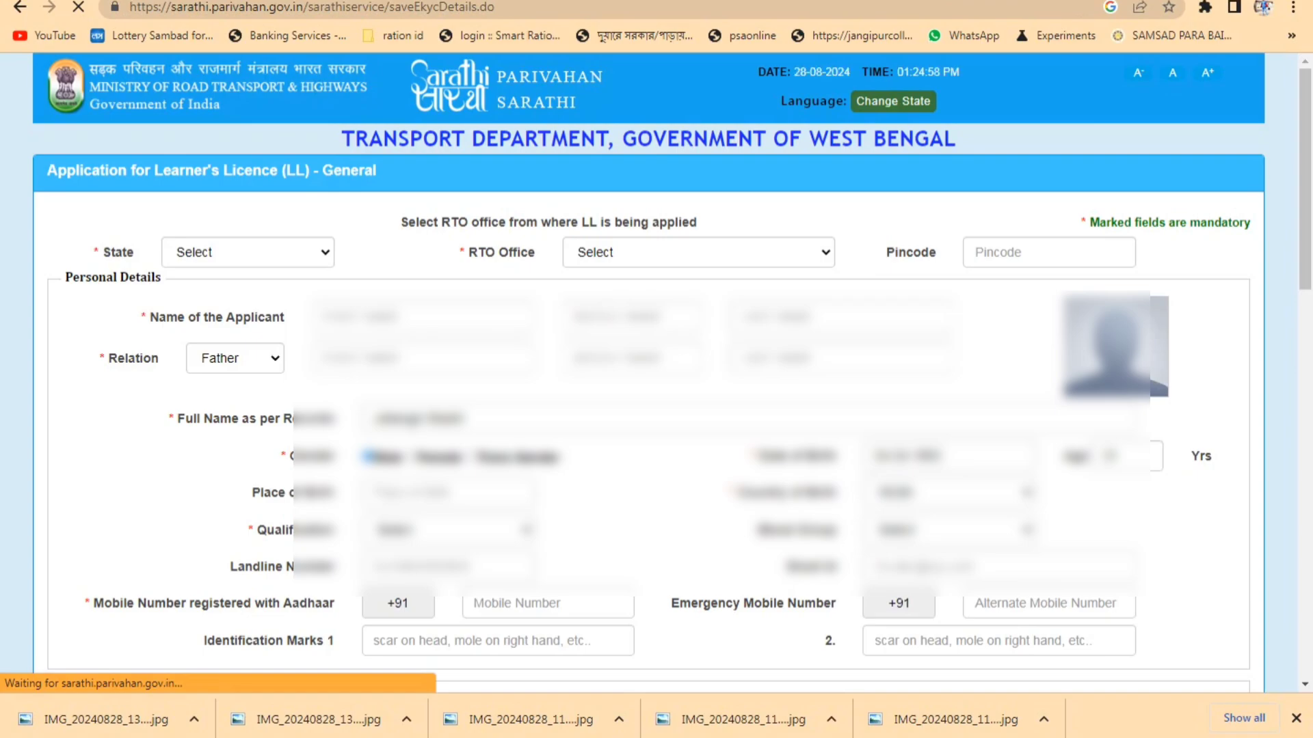
# - Set State to West Bengal and RTO Office to L.A. JANGIPUR -- WB93
pyautogui.click(248, 252)
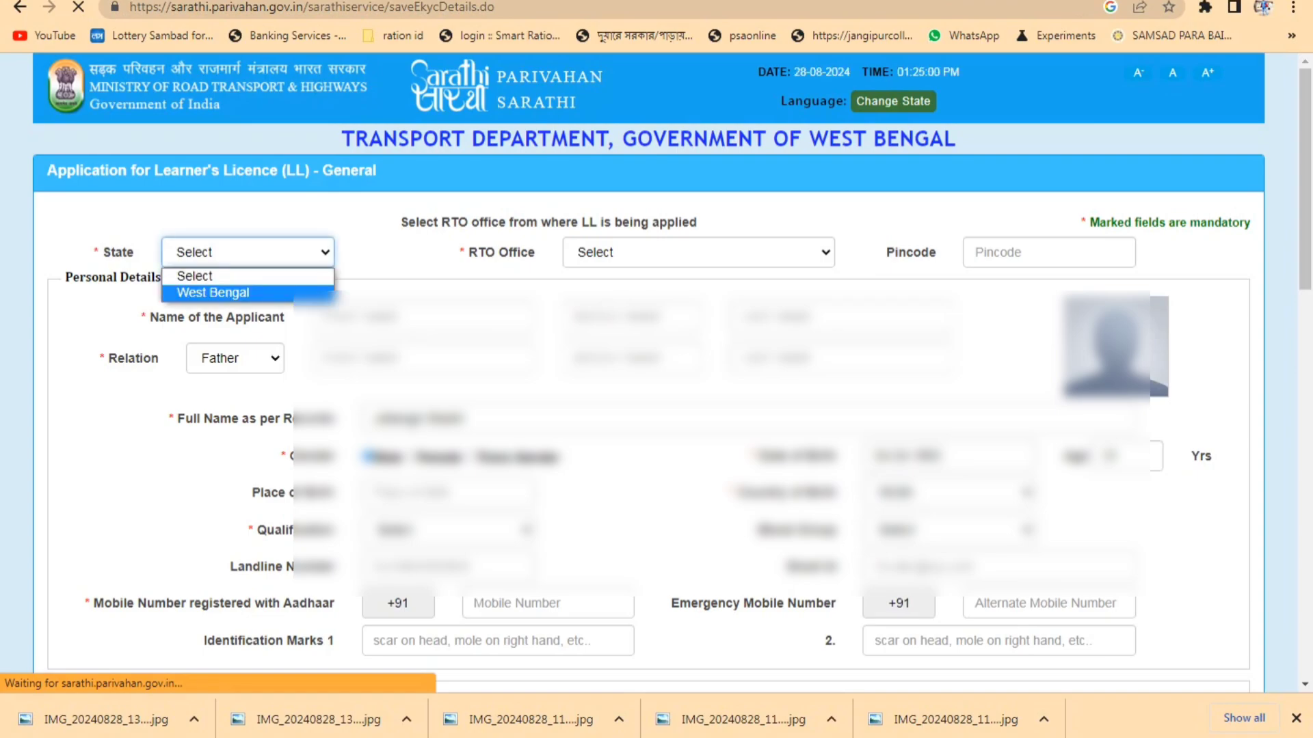
pyautogui.click(214, 292)
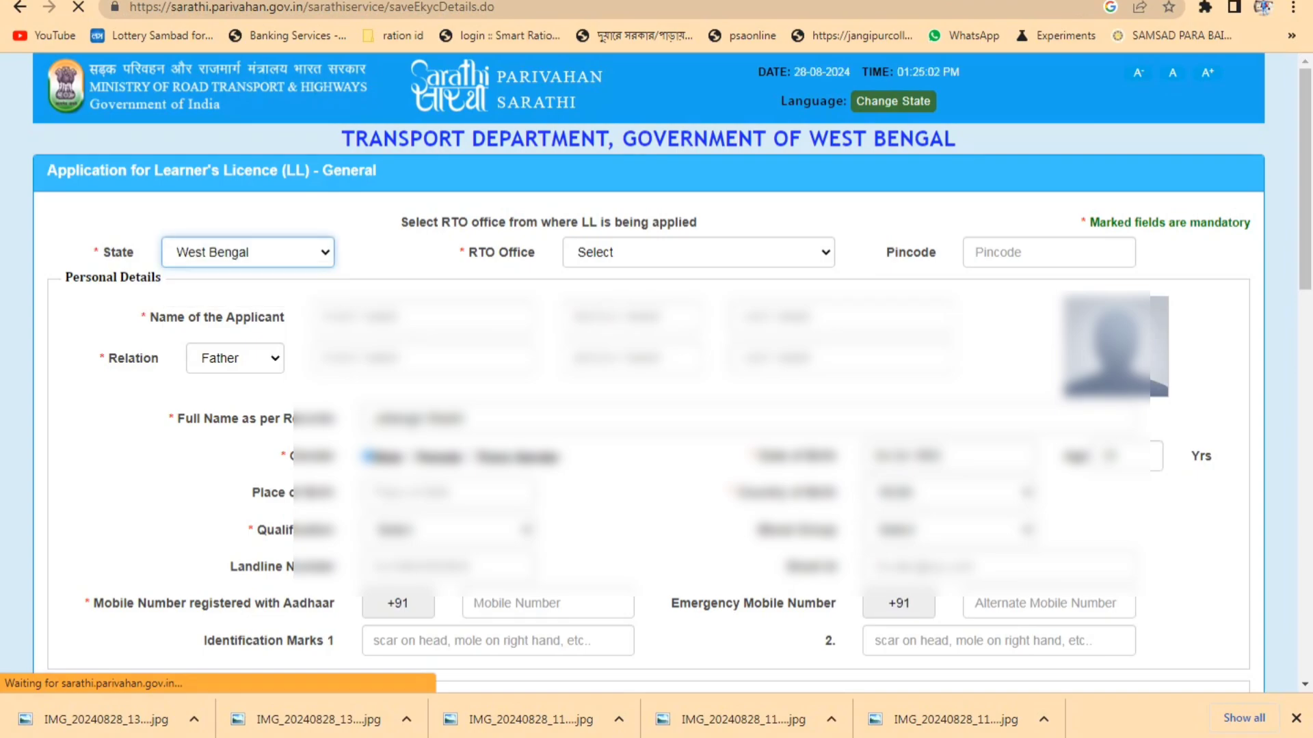
pyautogui.click(698, 252)
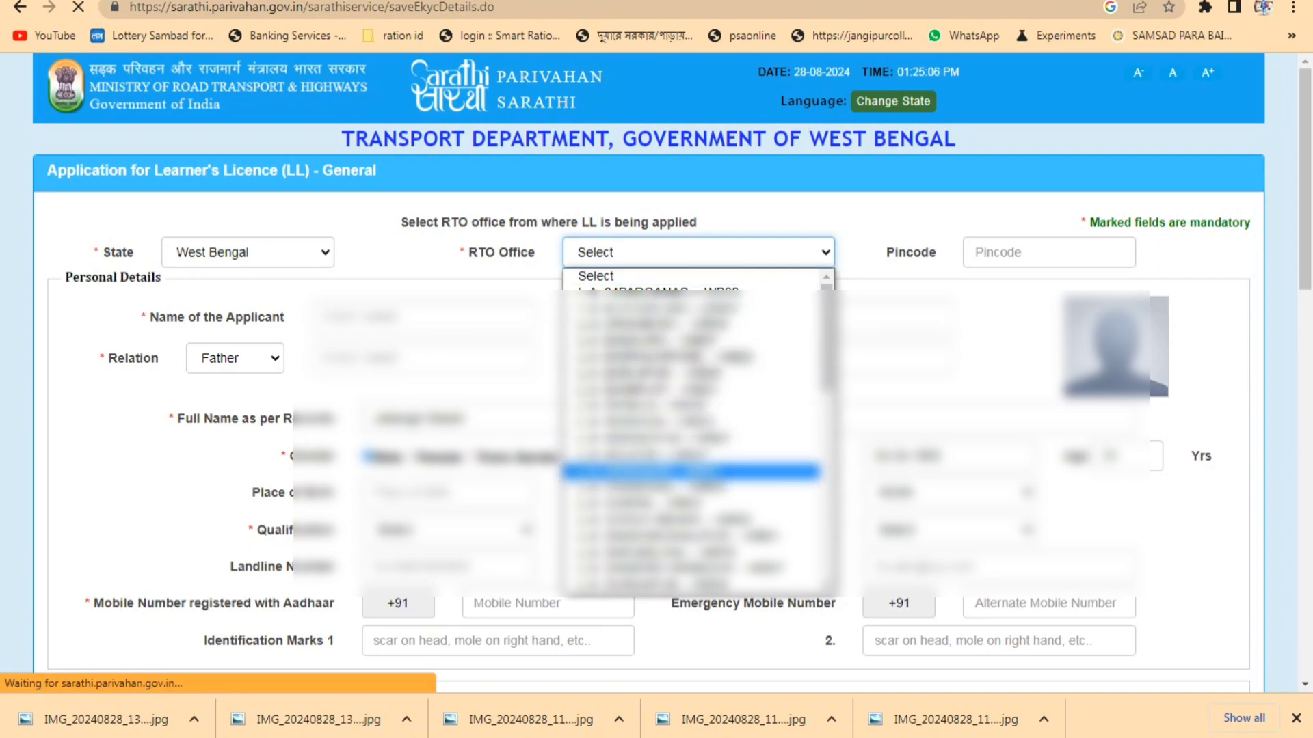
pyautogui.press('Down')
pyautogui.press('Down')
pyautogui.press('Down')
pyautogui.press('Down')
pyautogui.press('Down')
pyautogui.press('Down')
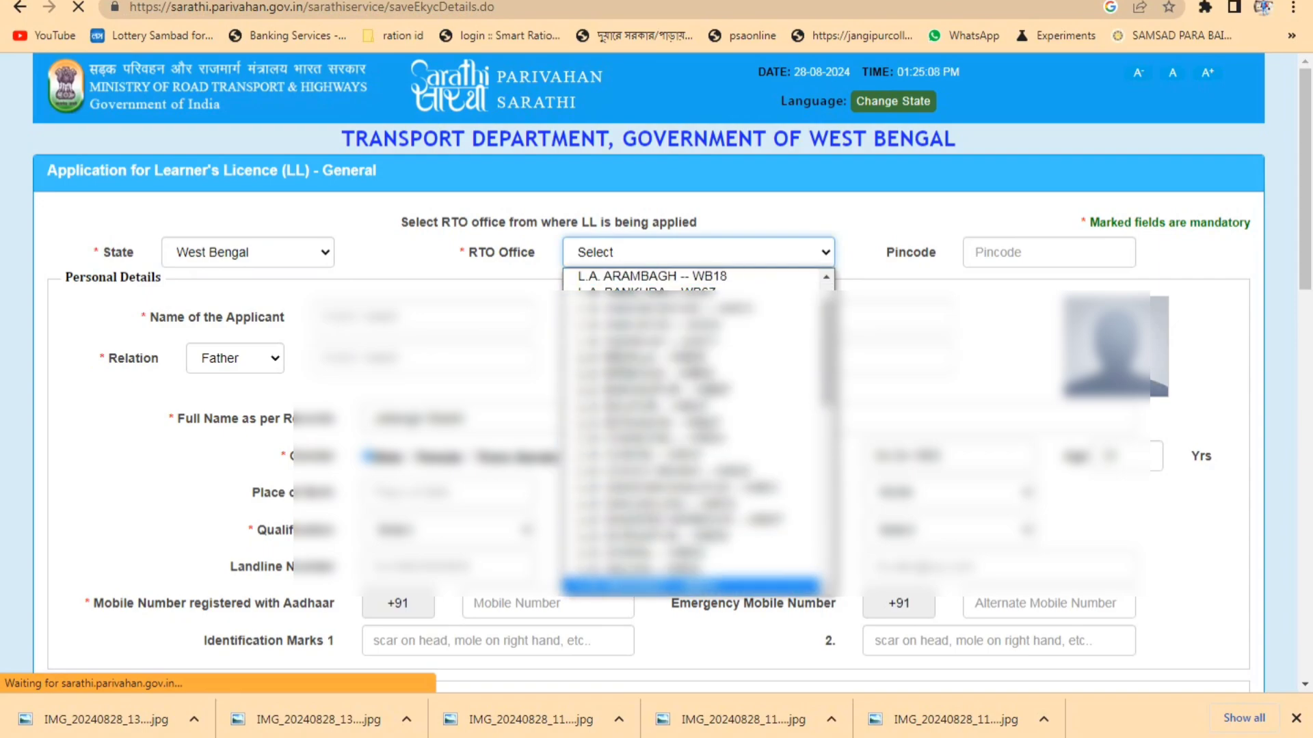
pyautogui.scroll(-3, 691, 586)
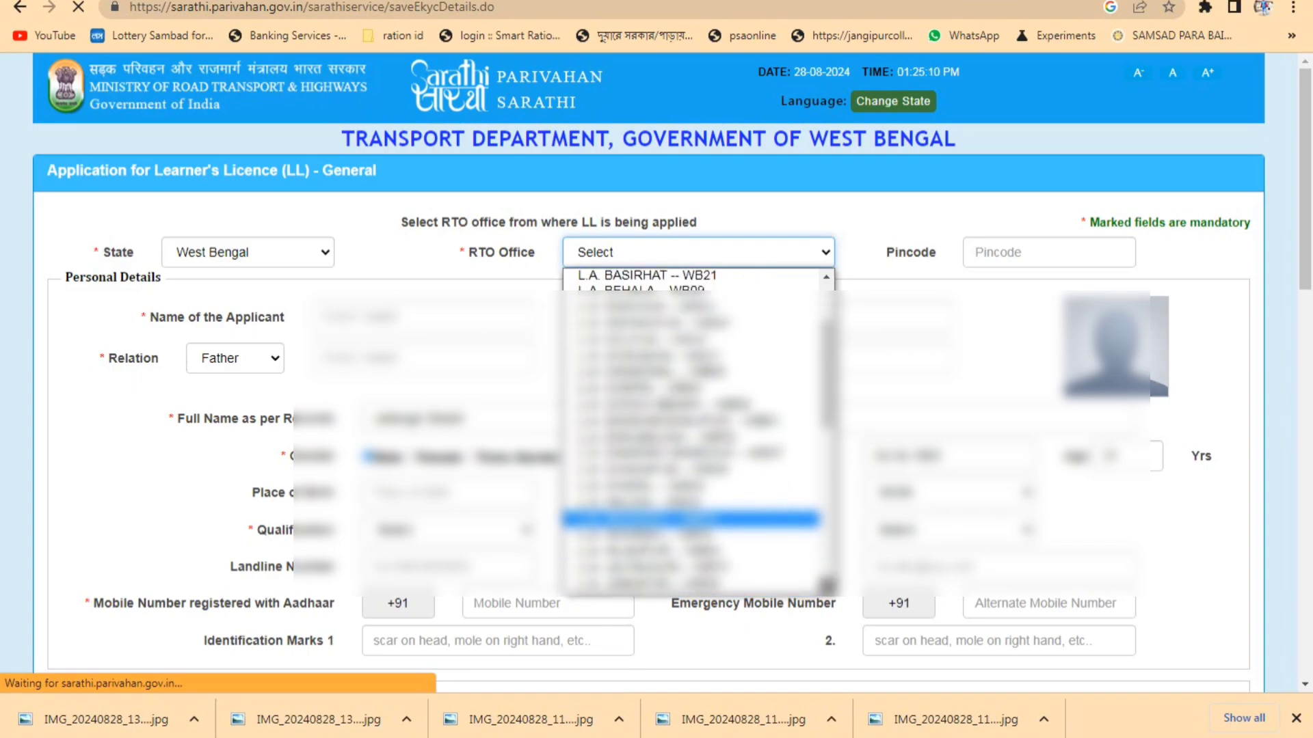
pyautogui.press('Up')
pyautogui.press('Up')
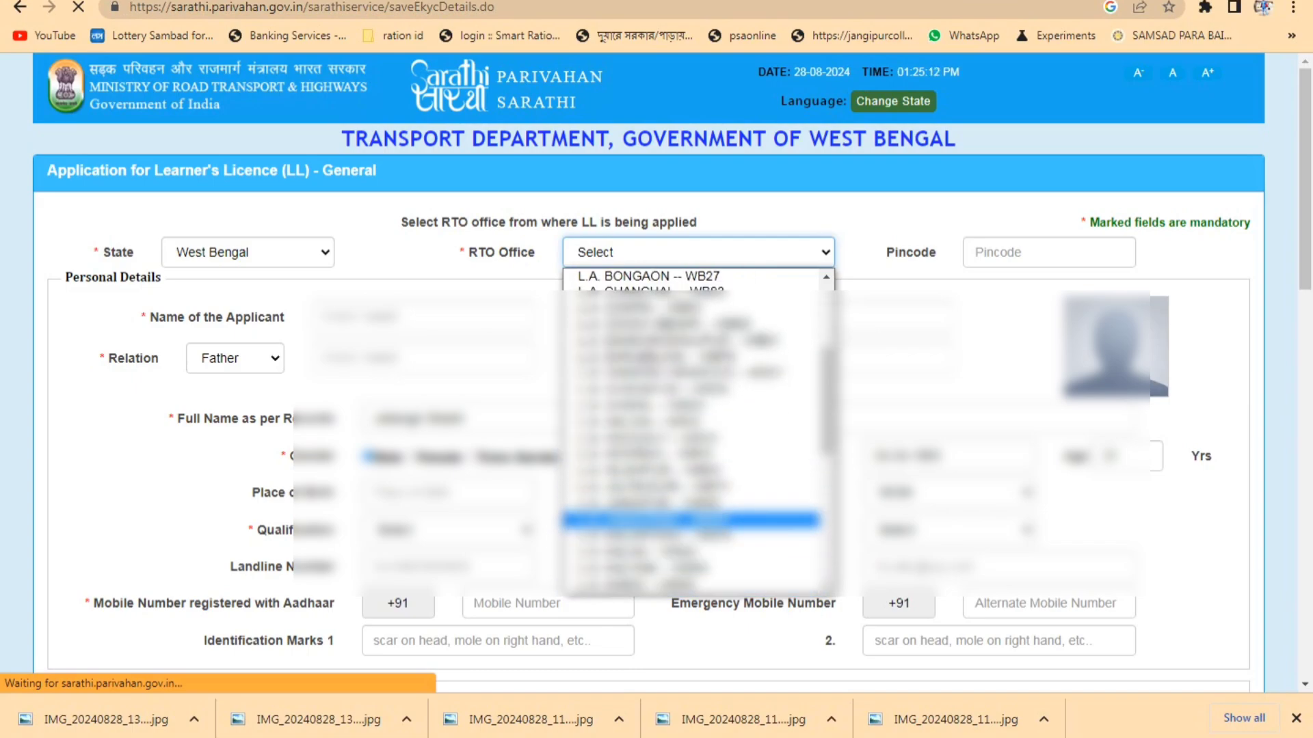
pyautogui.press('Return')
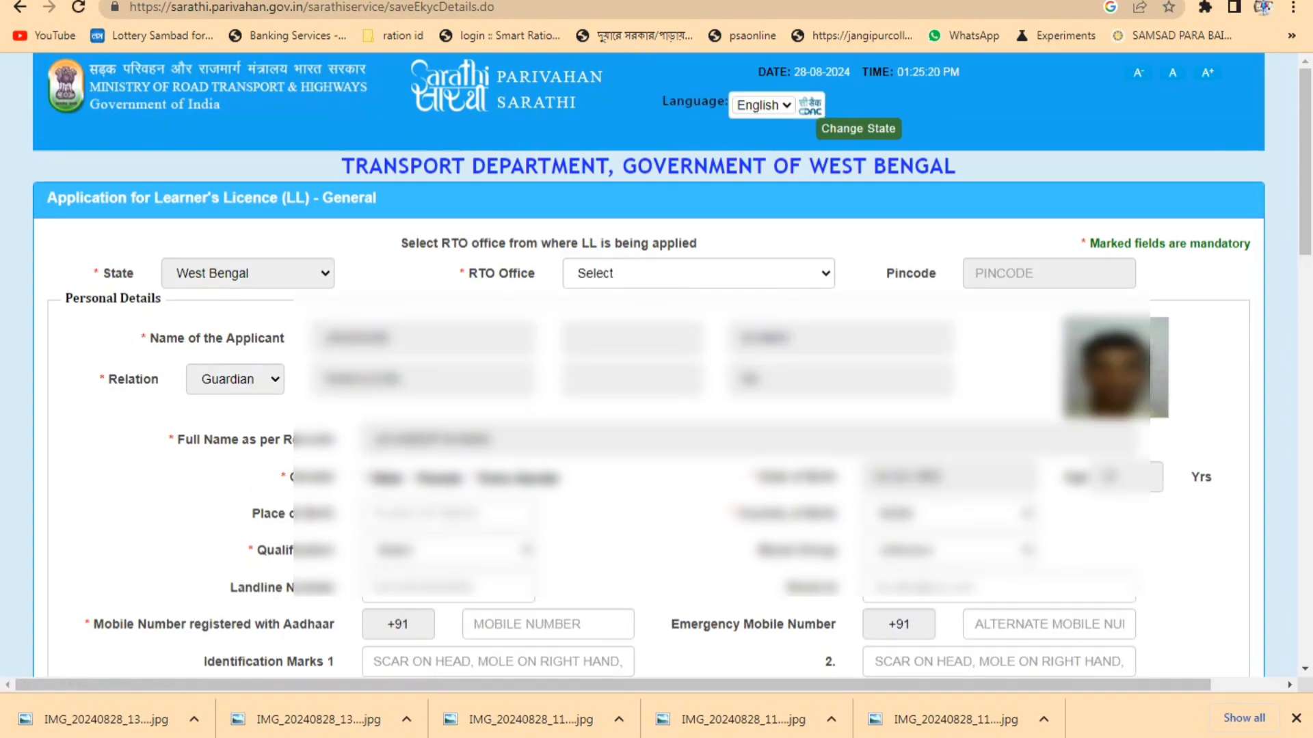
# - Enter 'WEST BEN' as the place of birth
pyautogui.moveTo(1304, 163); pyautogui.dragTo(1305, 212)
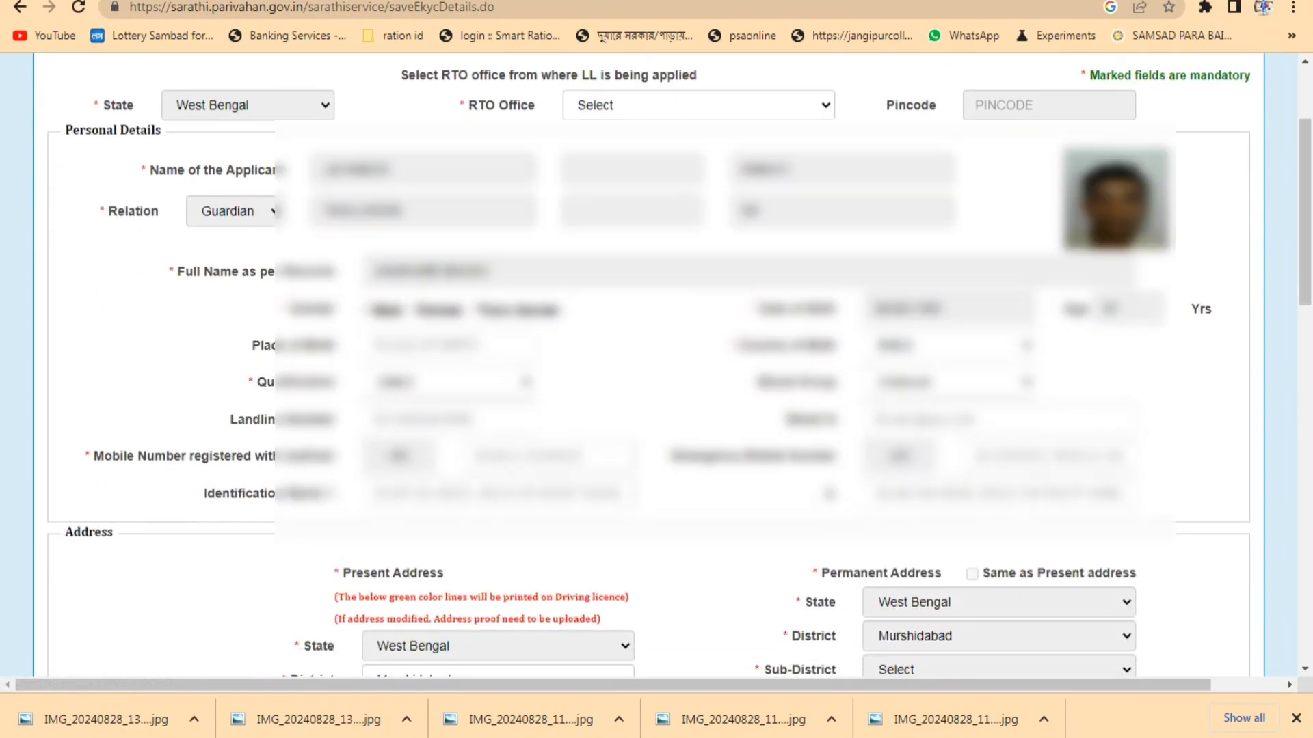
pyautogui.click(449, 345)
pyautogui.write('WEST BEN')
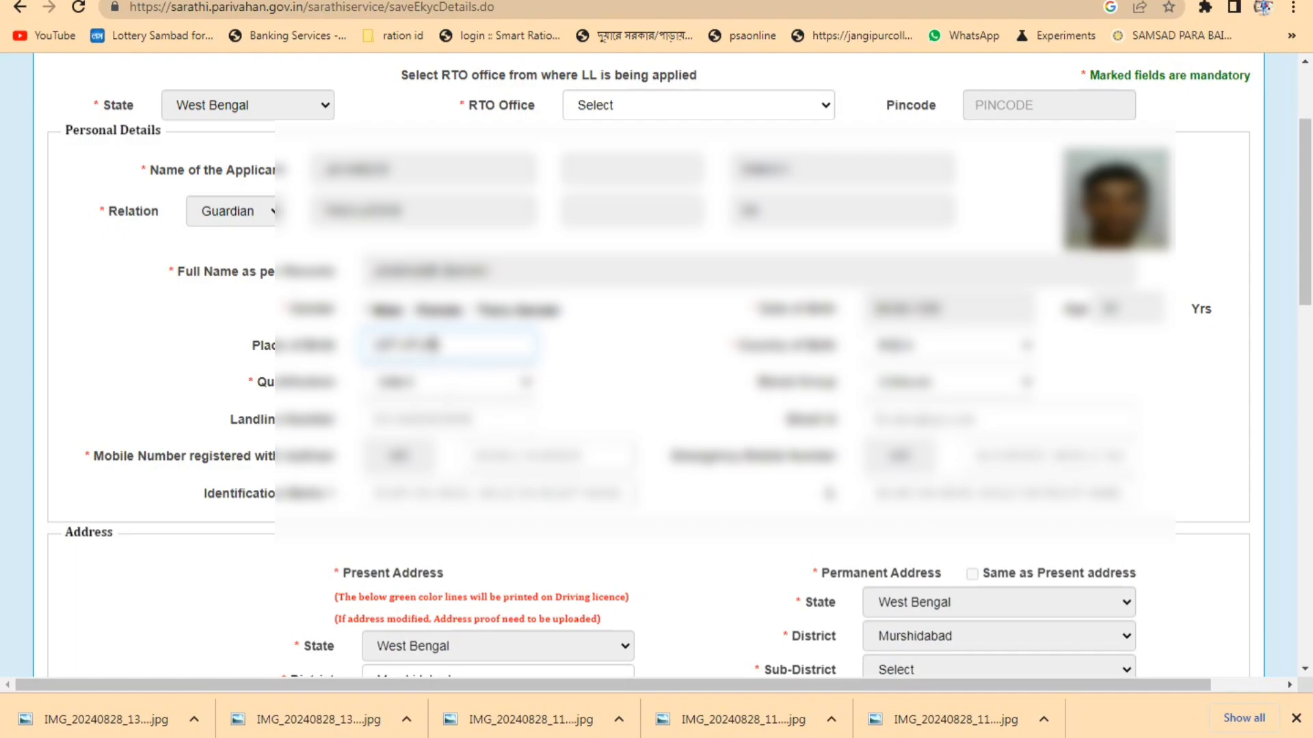
pyautogui.press('Tab')
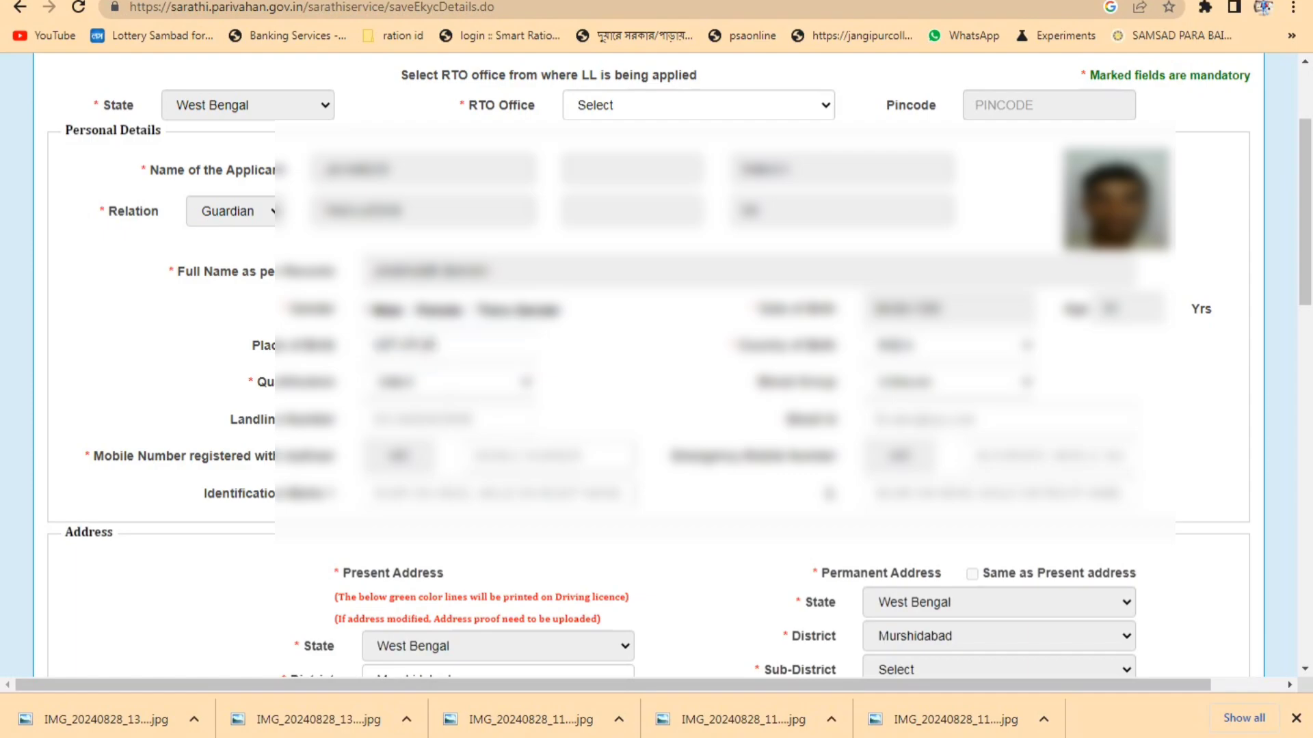
# - Choose the applicant's qualification and blood group from their dropdowns
pyautogui.click(451, 383)
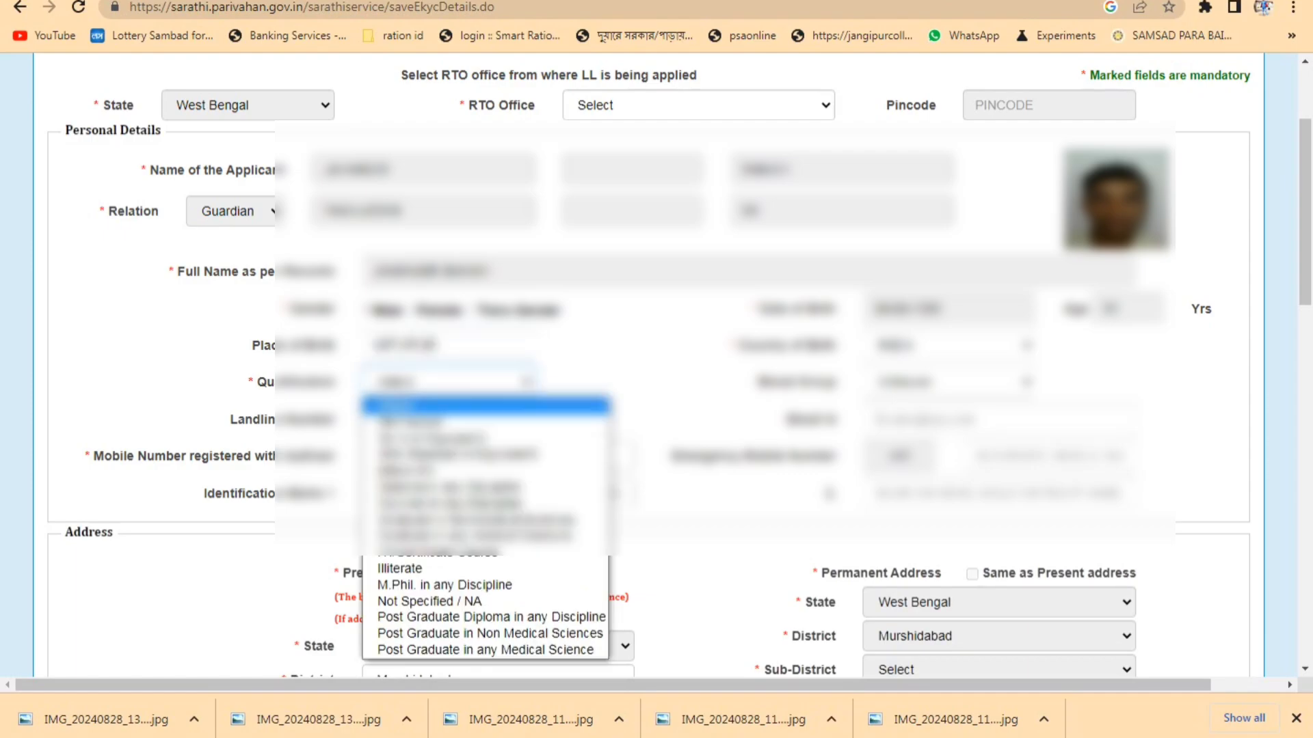
pyautogui.press('Down')
pyautogui.press('Down')
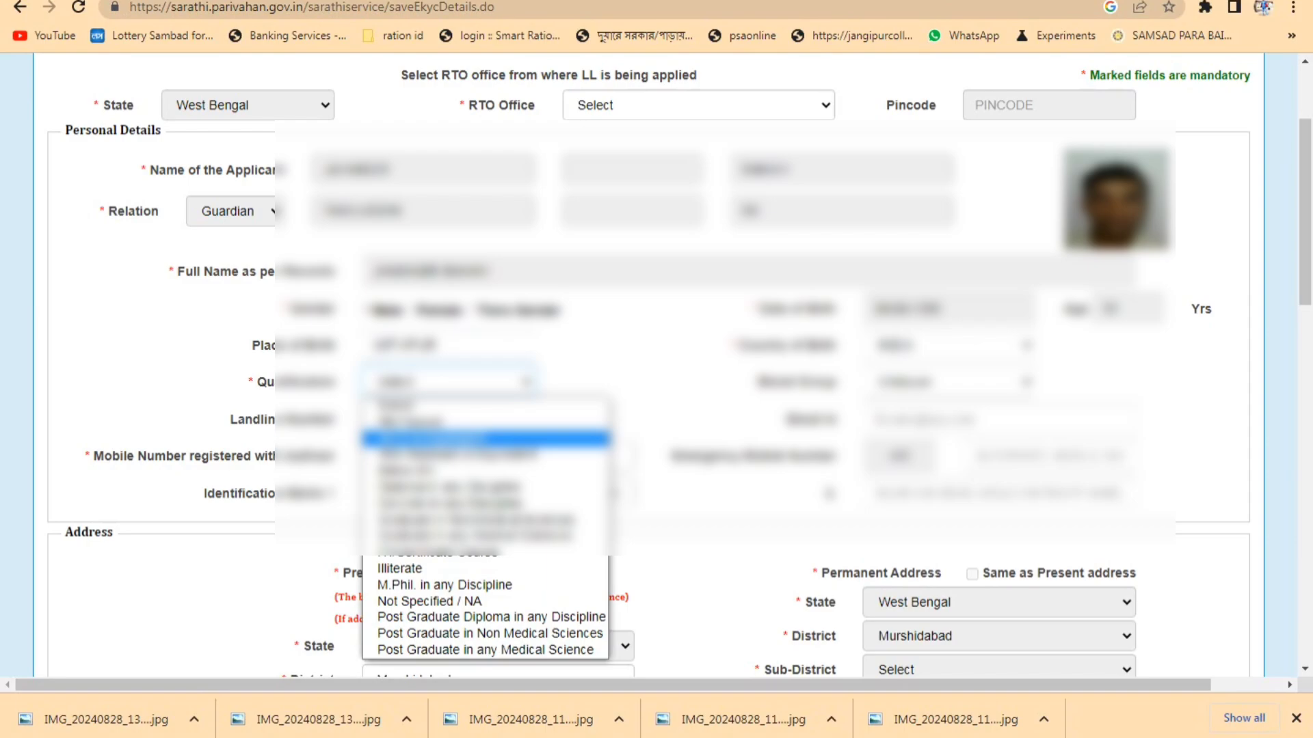
pyautogui.press('Up')
pyautogui.press('Return')
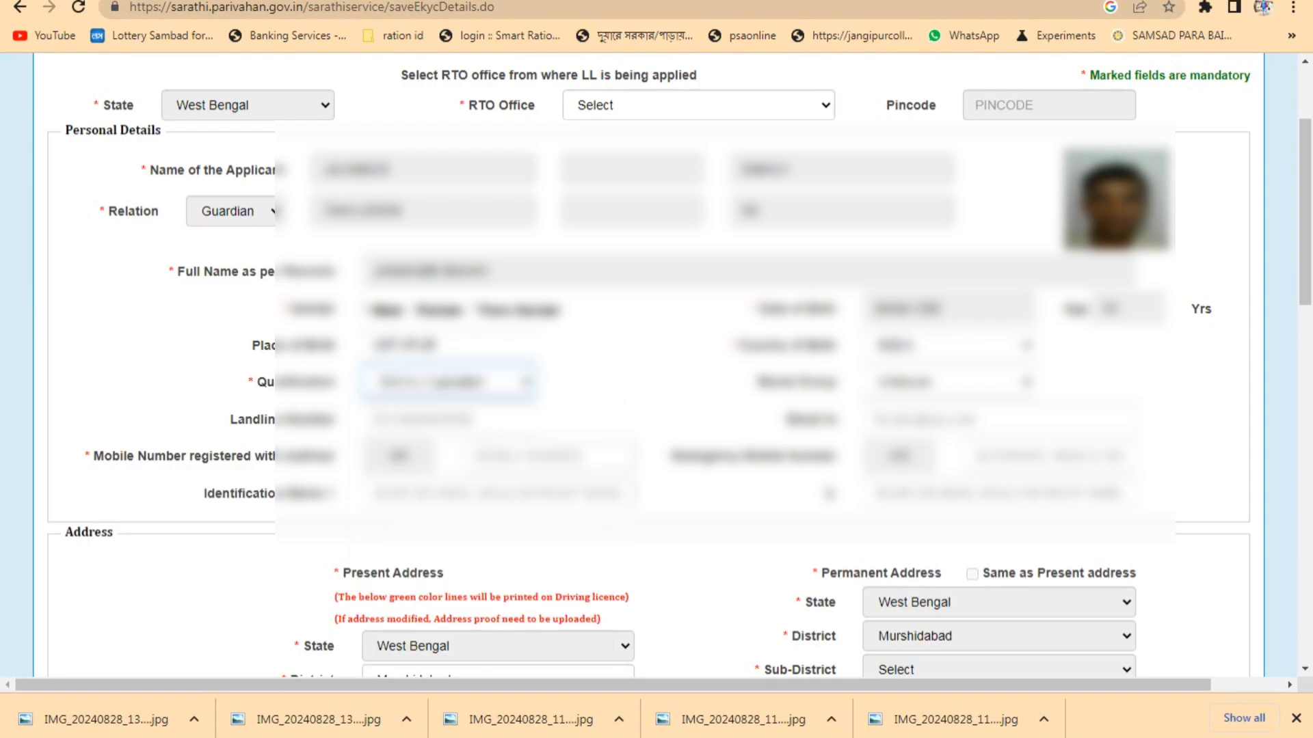
pyautogui.click(952, 382)
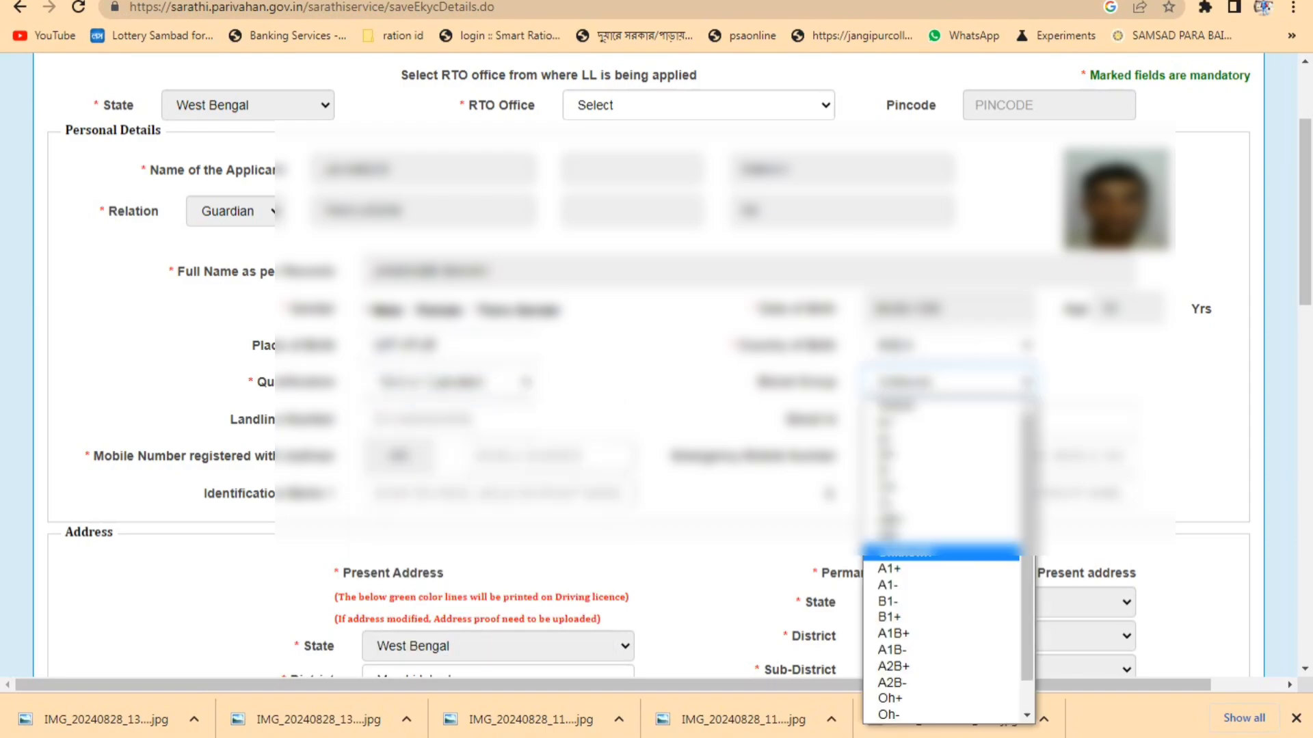
pyautogui.click(937, 455)
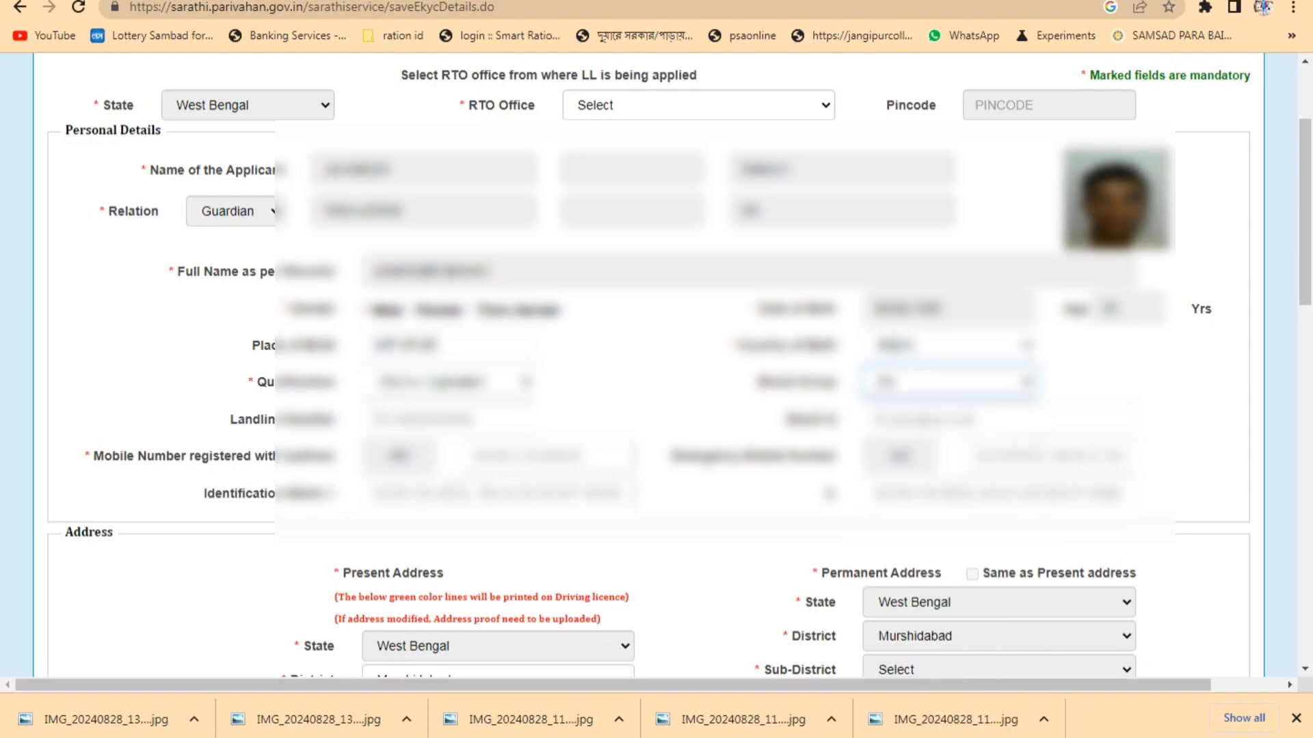
pyautogui.click(1000, 419)
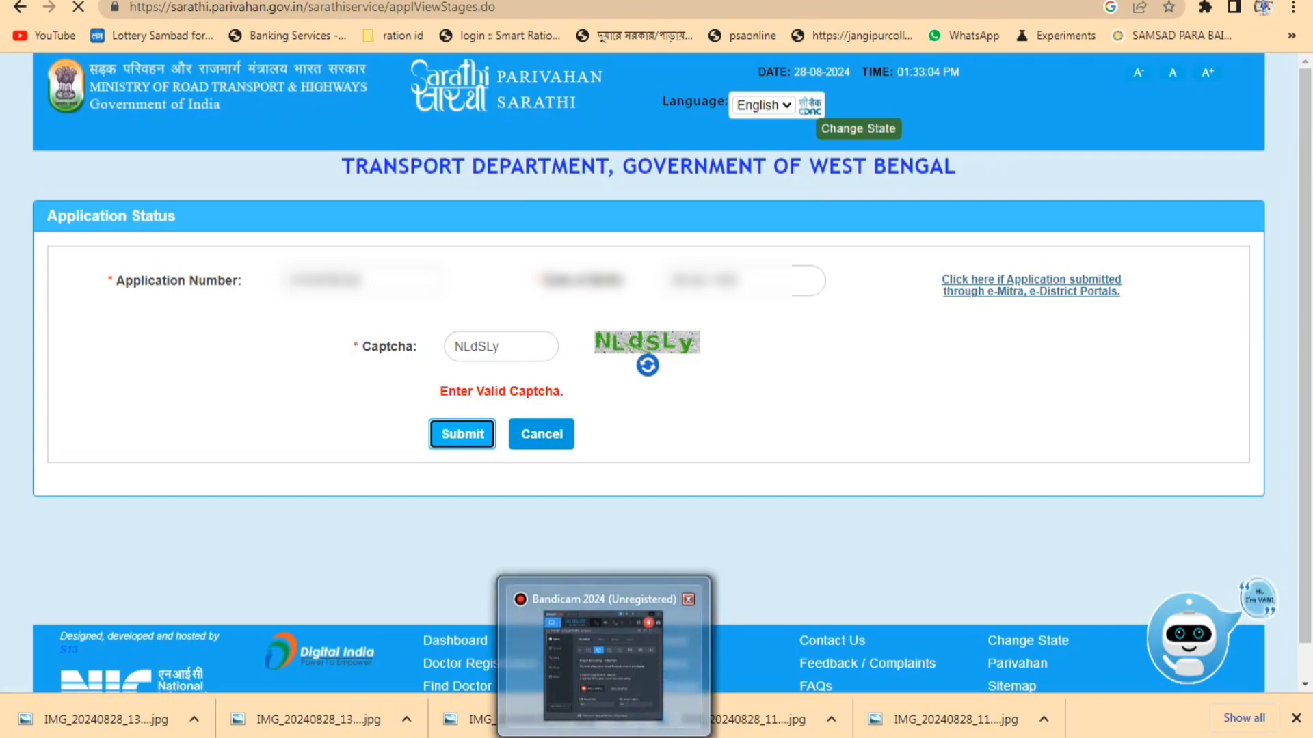
# - Scroll the application status page down to the Stages to be Completed list
pyautogui.hotkey('alt', 'Tab')
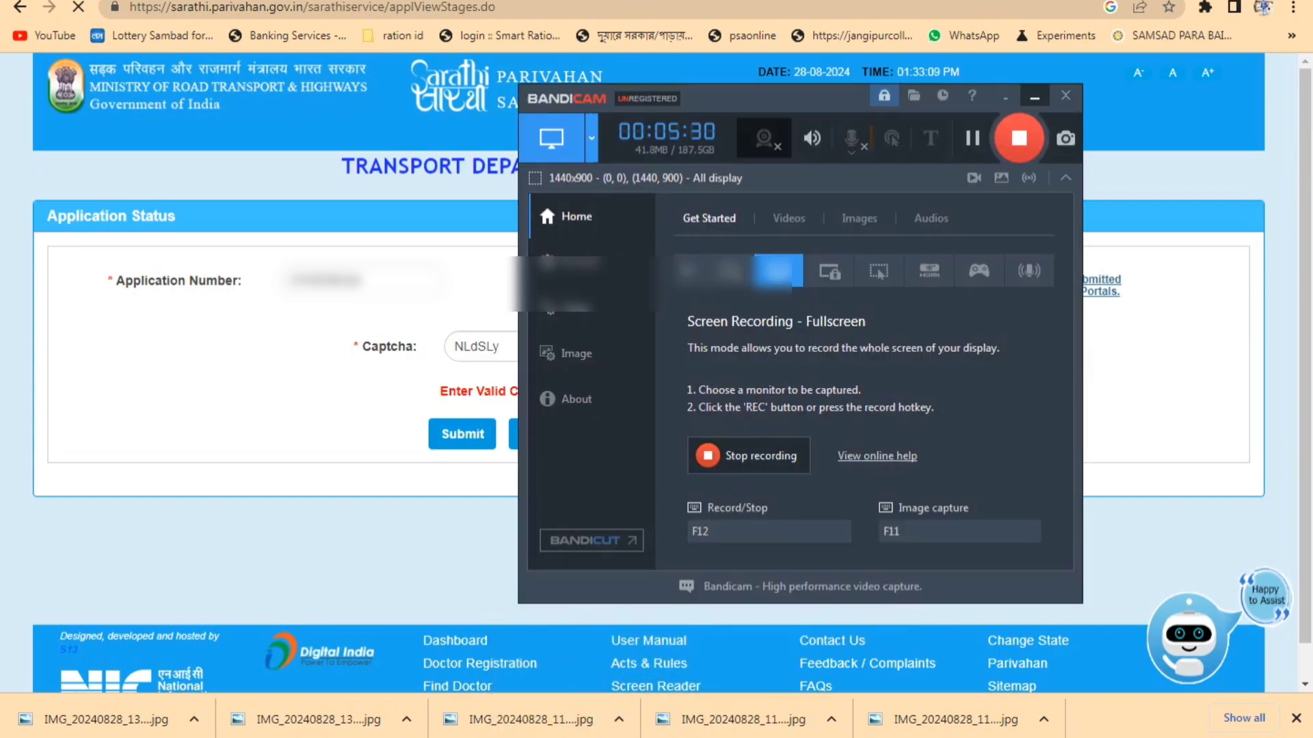
pyautogui.hotkey('alt', 'Tab')
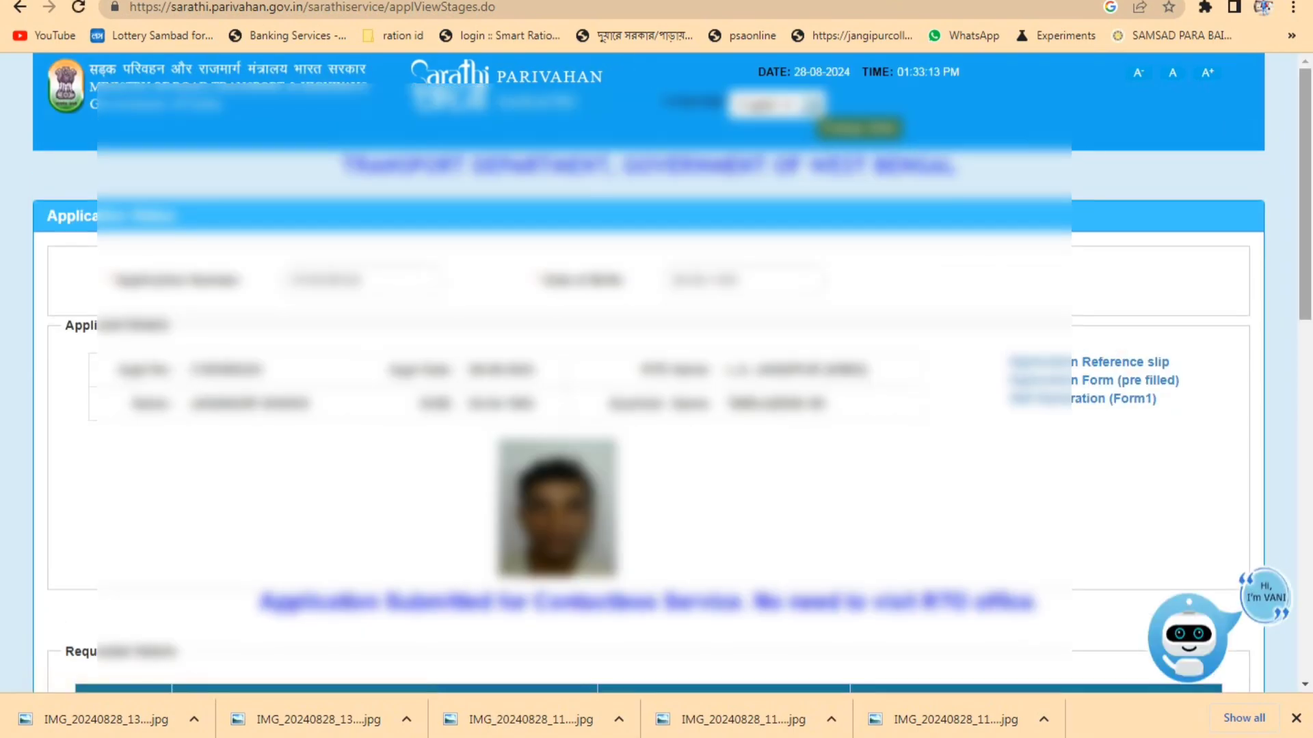
pyautogui.moveTo(1304, 198); pyautogui.dragTo(1305, 426)
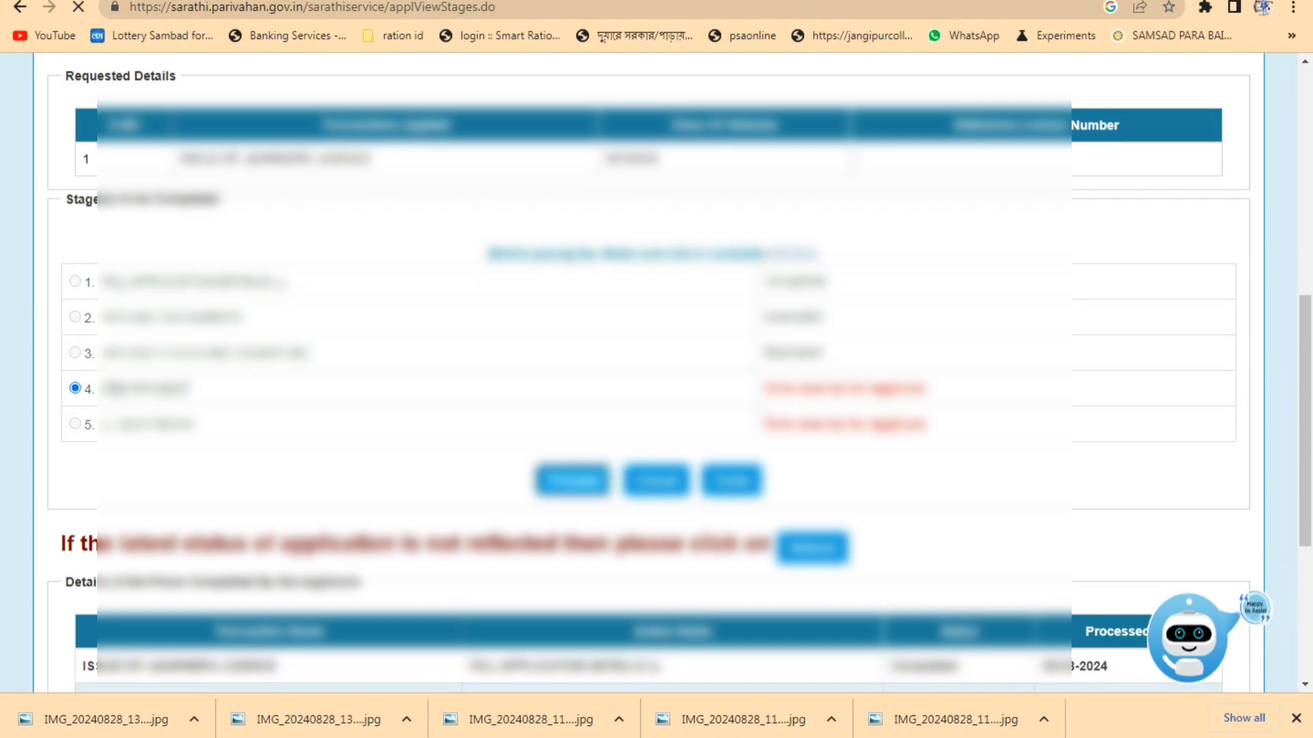
pyautogui.scroll(-1, 656, 369)
# - Proceed to the application fee form and set the applicant's date of birth
pyautogui.click(573, 443)
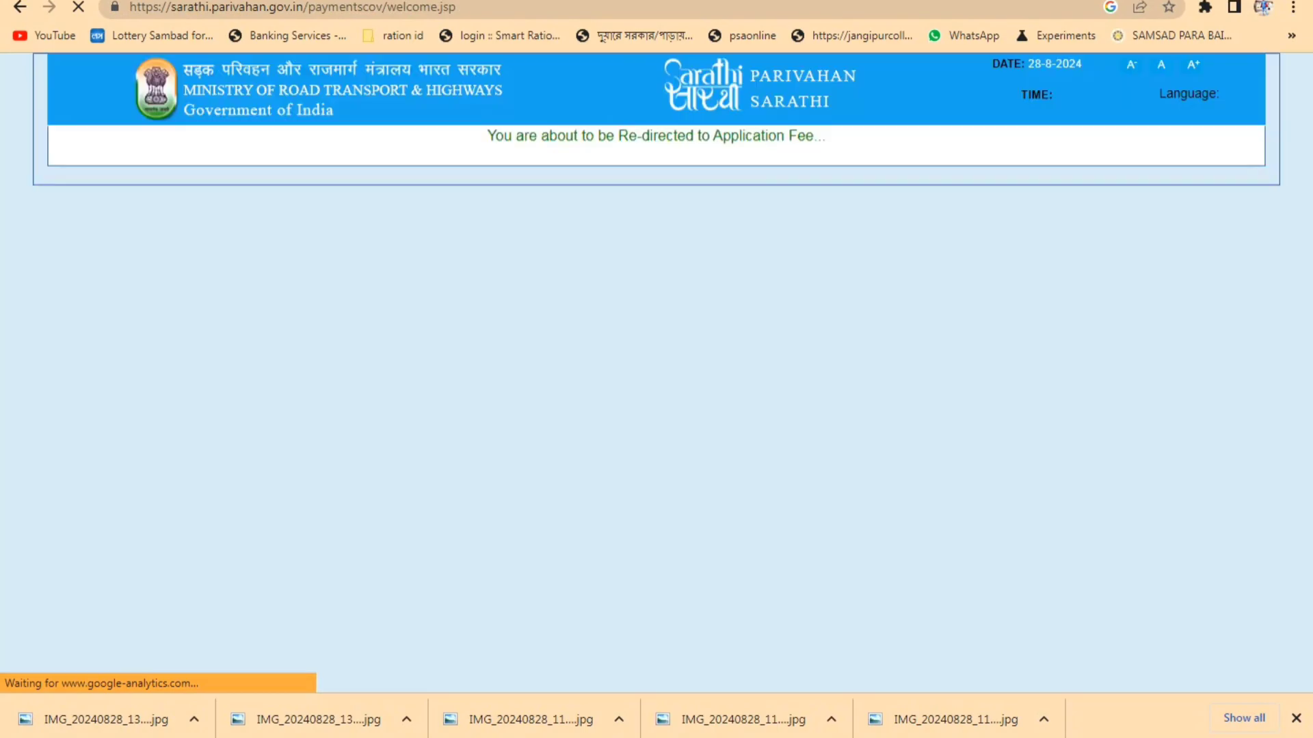
pyautogui.scroll(-1, 656, 372)
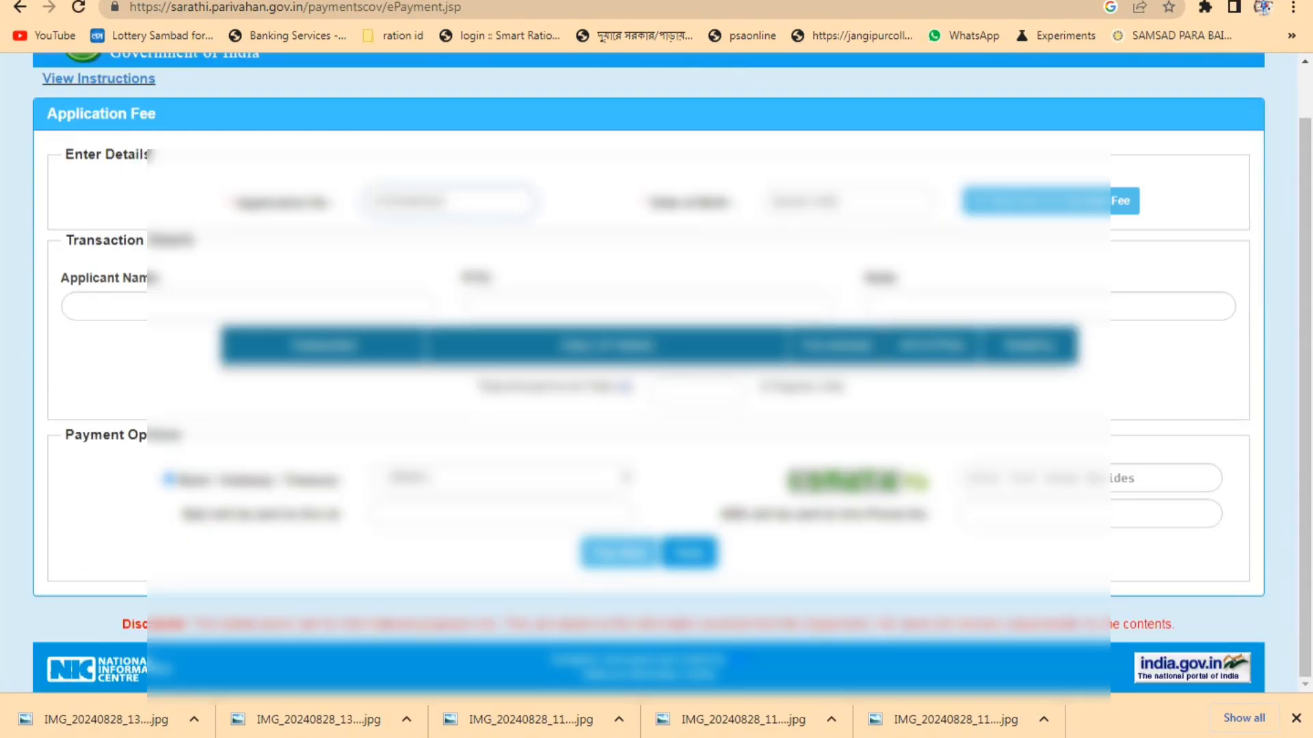
pyautogui.click(838, 201)
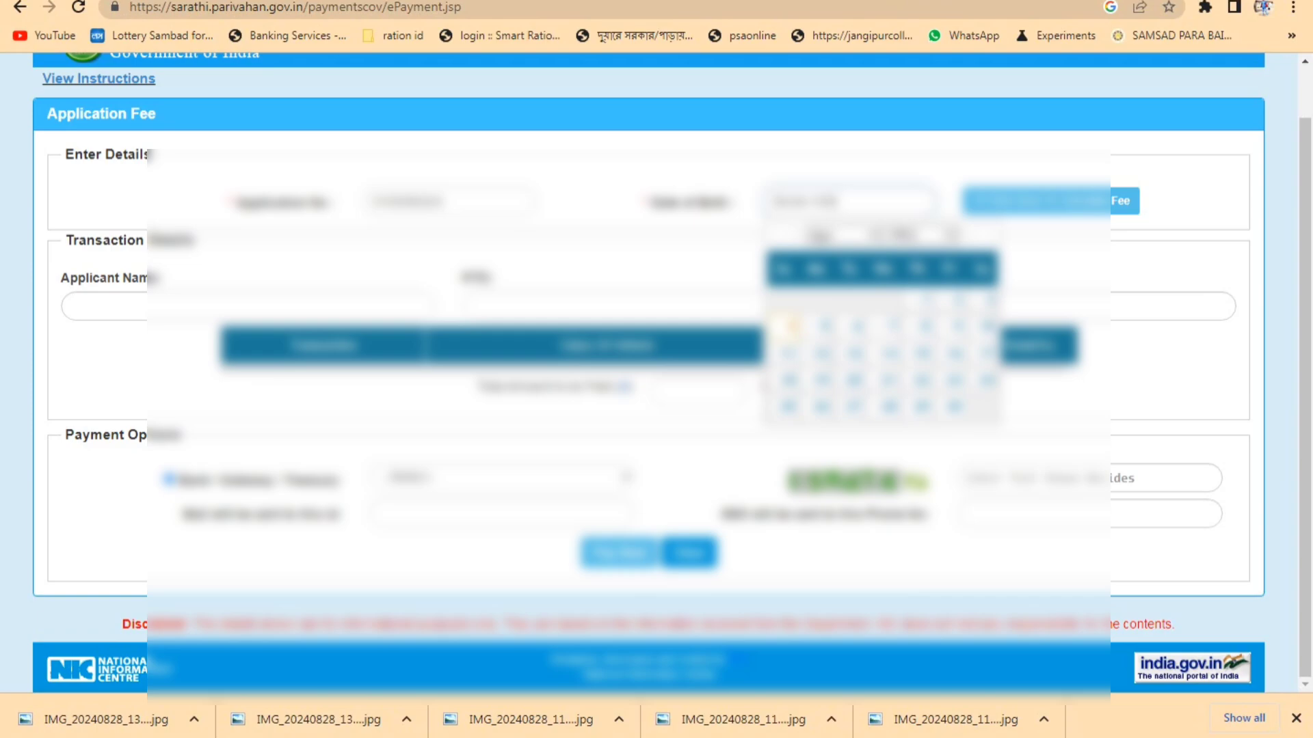
pyautogui.click(1052, 274)
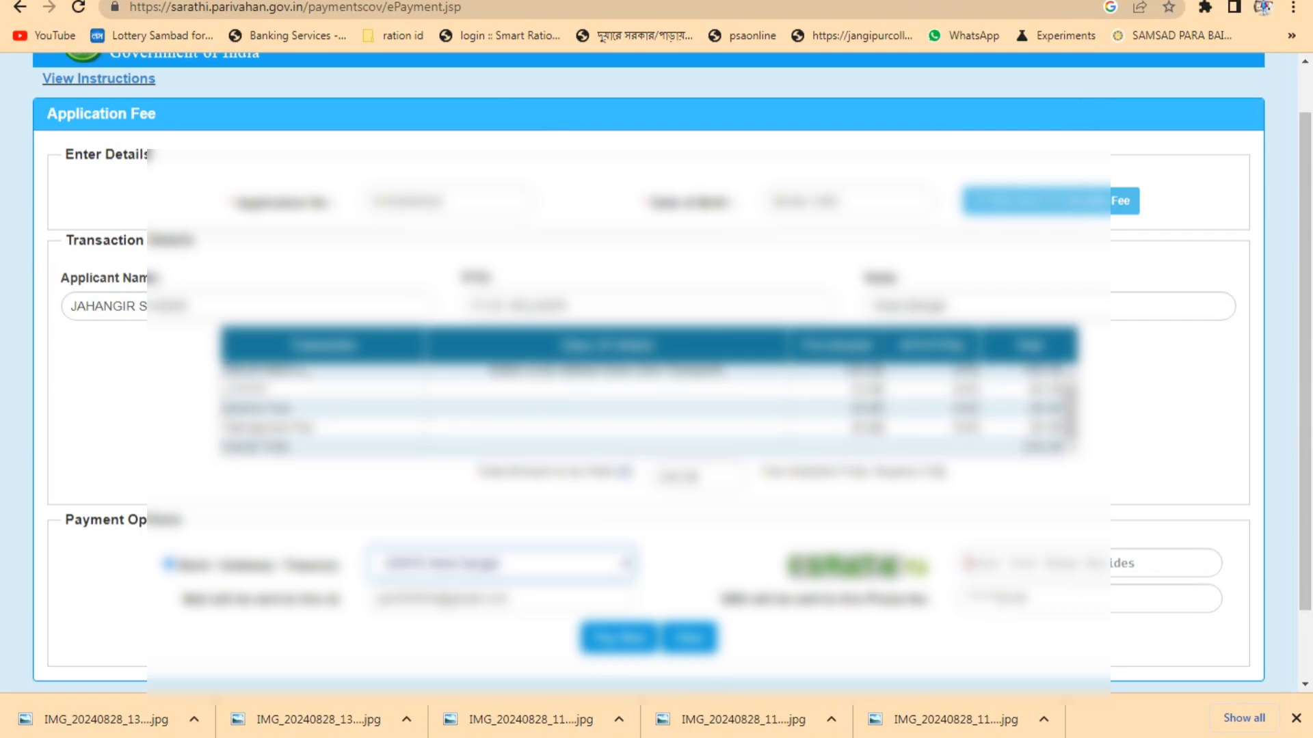
# - Choose the payment gateway, enter the captcha, accept the terms and proceed to payment
pyautogui.click(1090, 564)
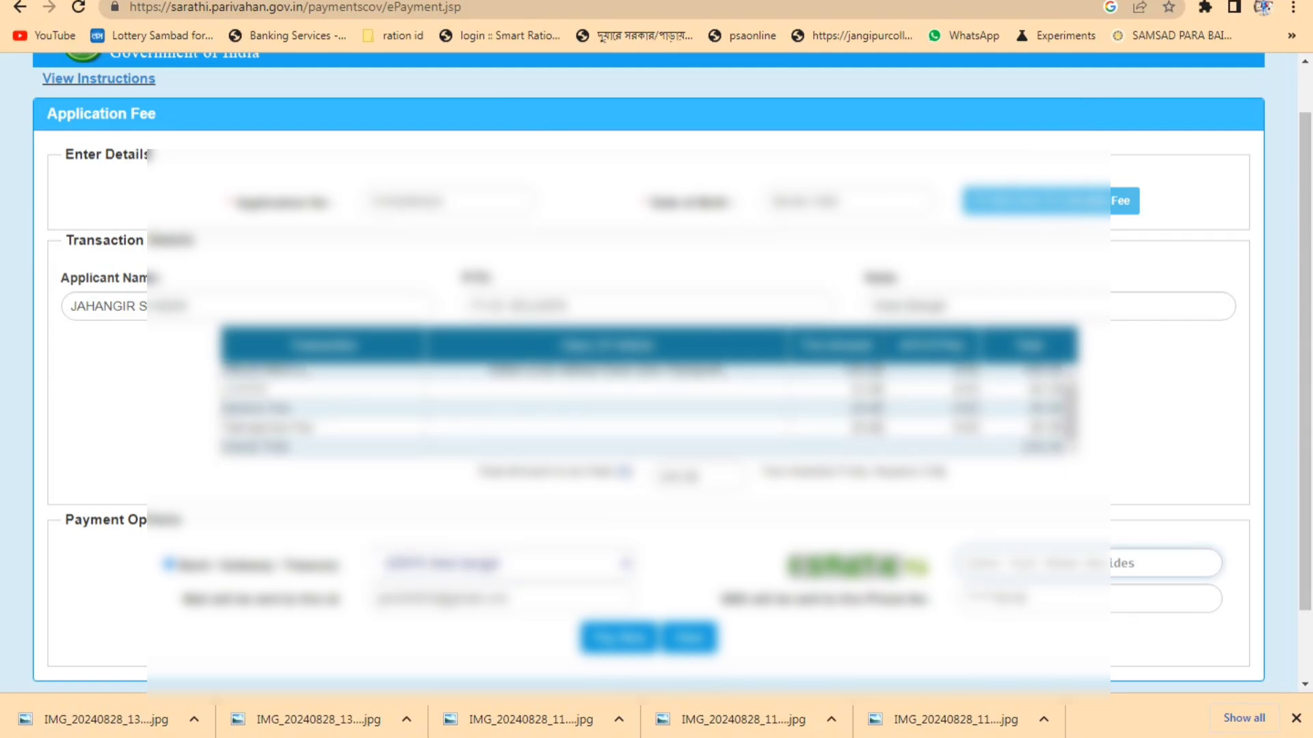
pyautogui.write('cs')
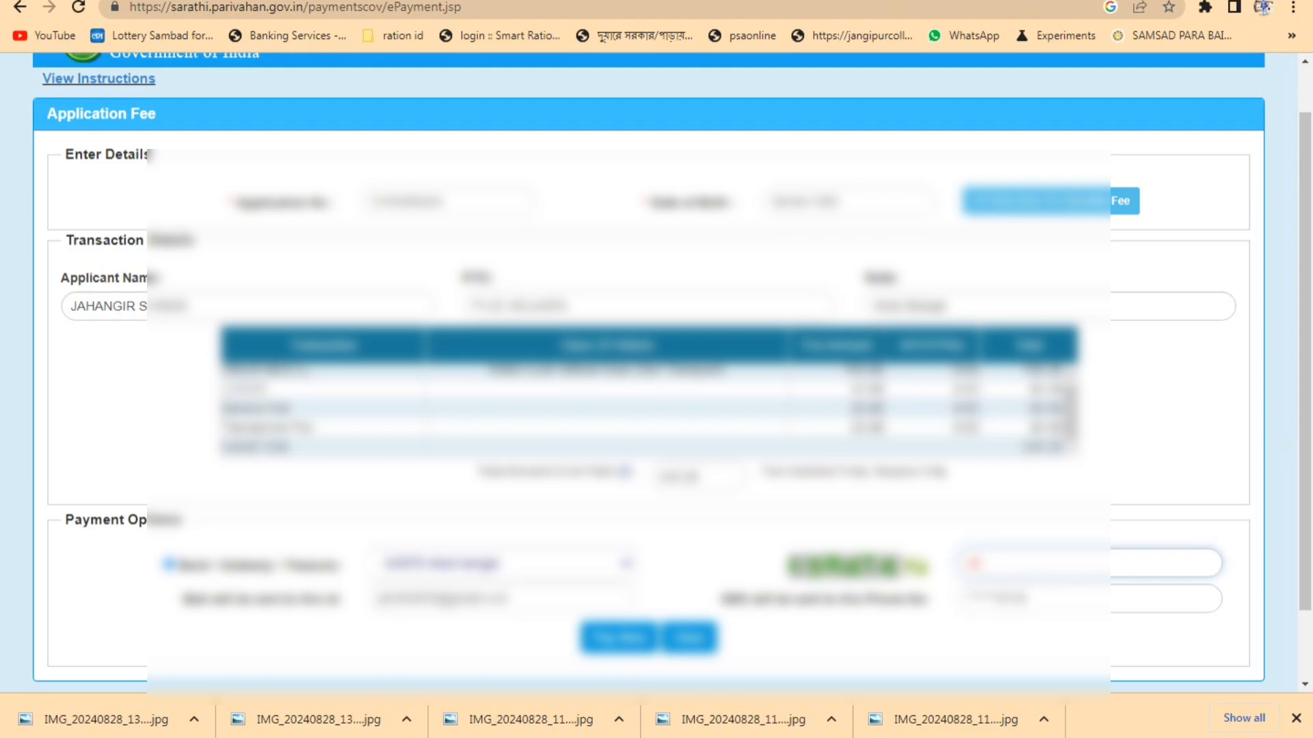
pyautogui.write('nata')
pyautogui.moveTo(1305, 410); pyautogui.dragTo(1305, 477)
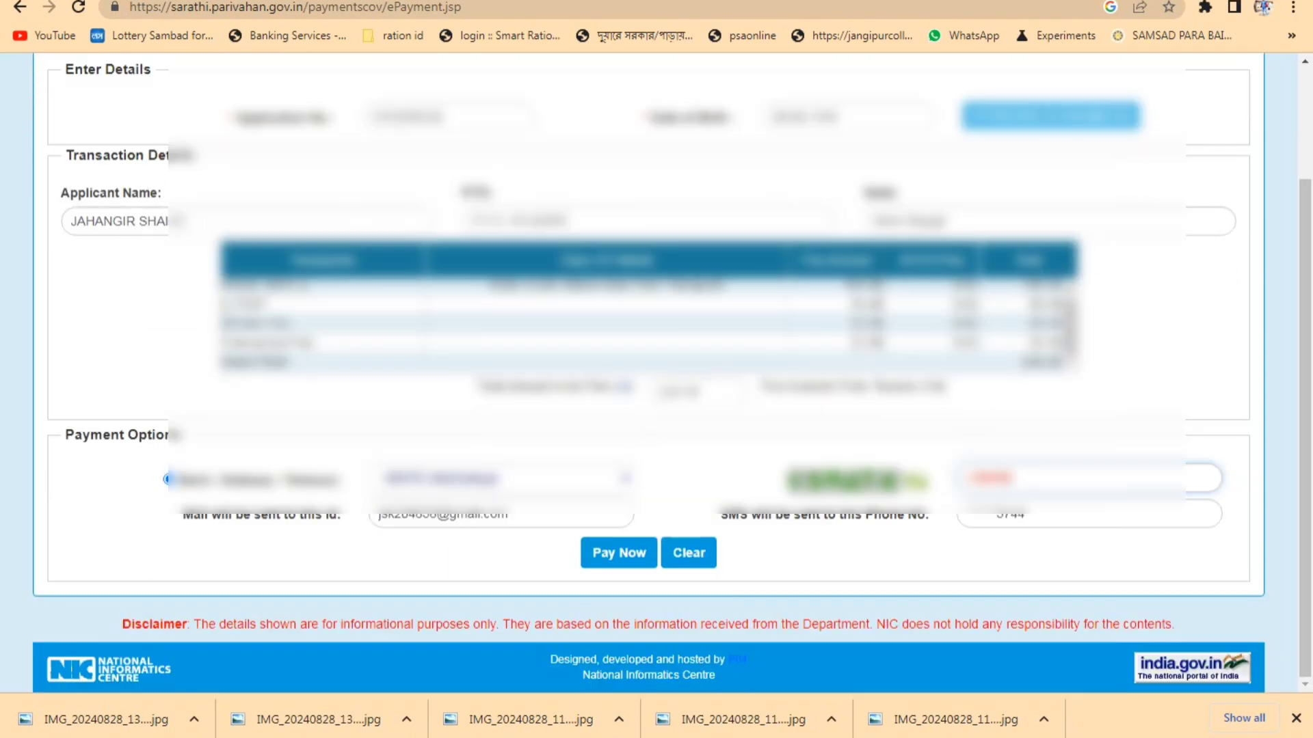
pyautogui.click(618, 551)
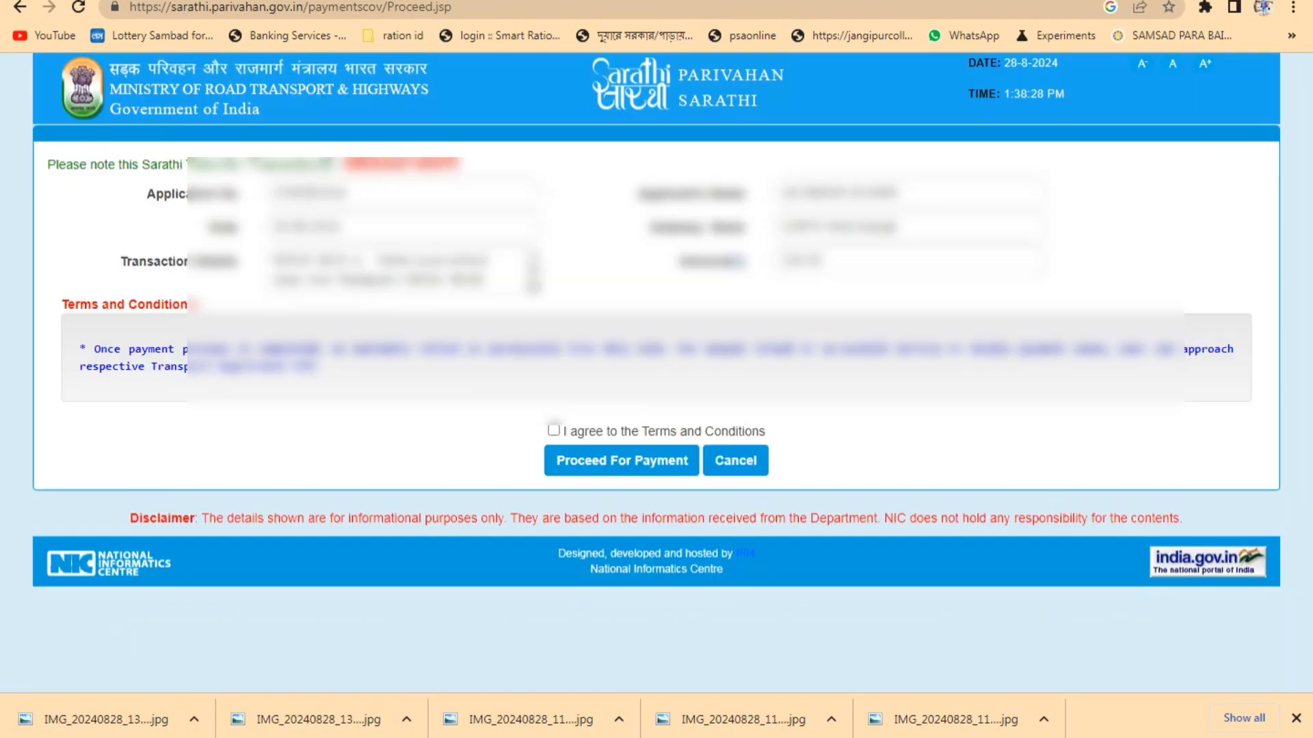
pyautogui.click(554, 431)
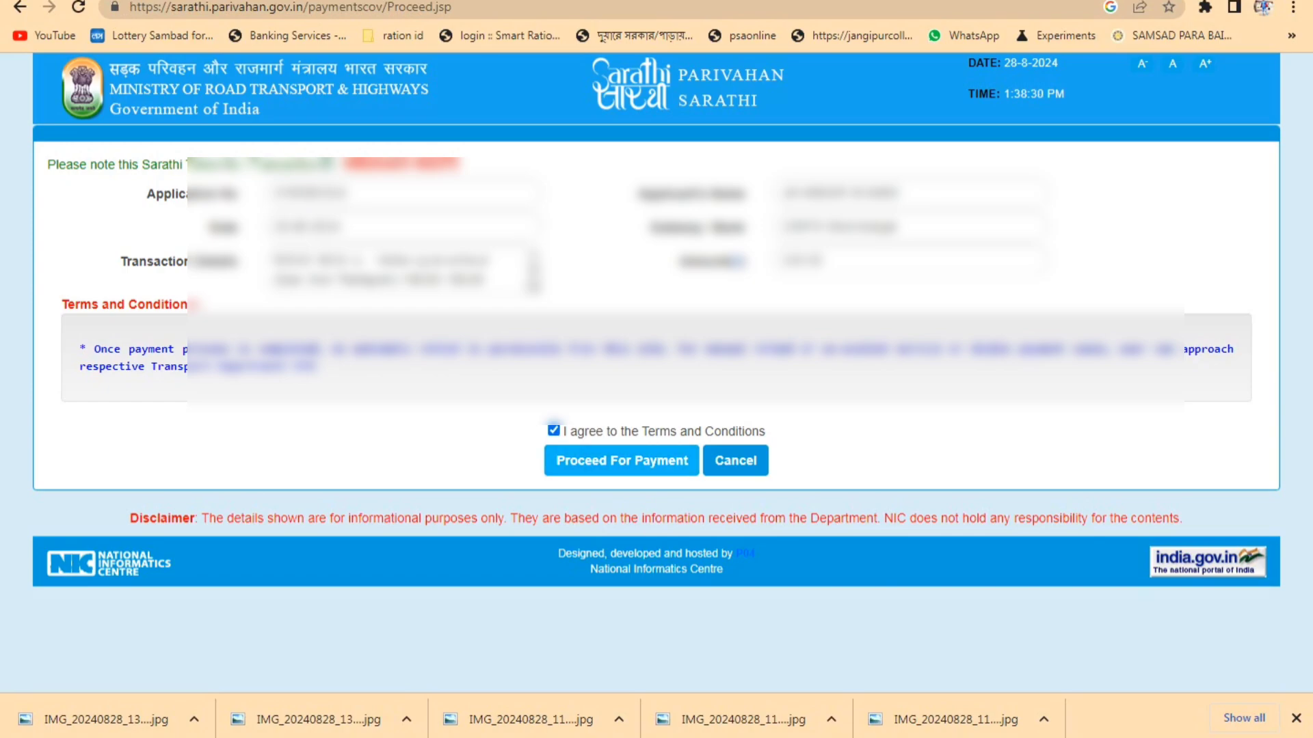
pyautogui.click(622, 460)
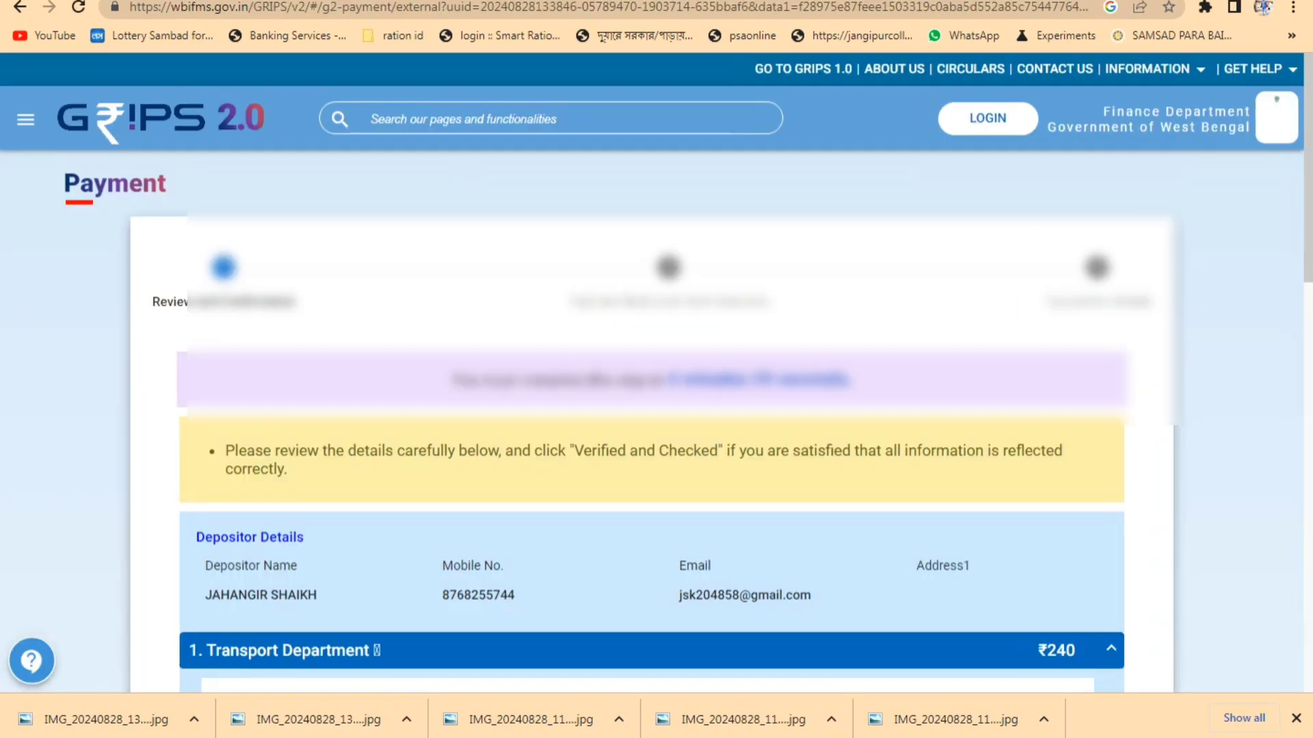
# - Confirm the ₹240 fee details and choose SBI Epay via Payment Gateway/Bank
pyautogui.scroll(-12, 657, 369)
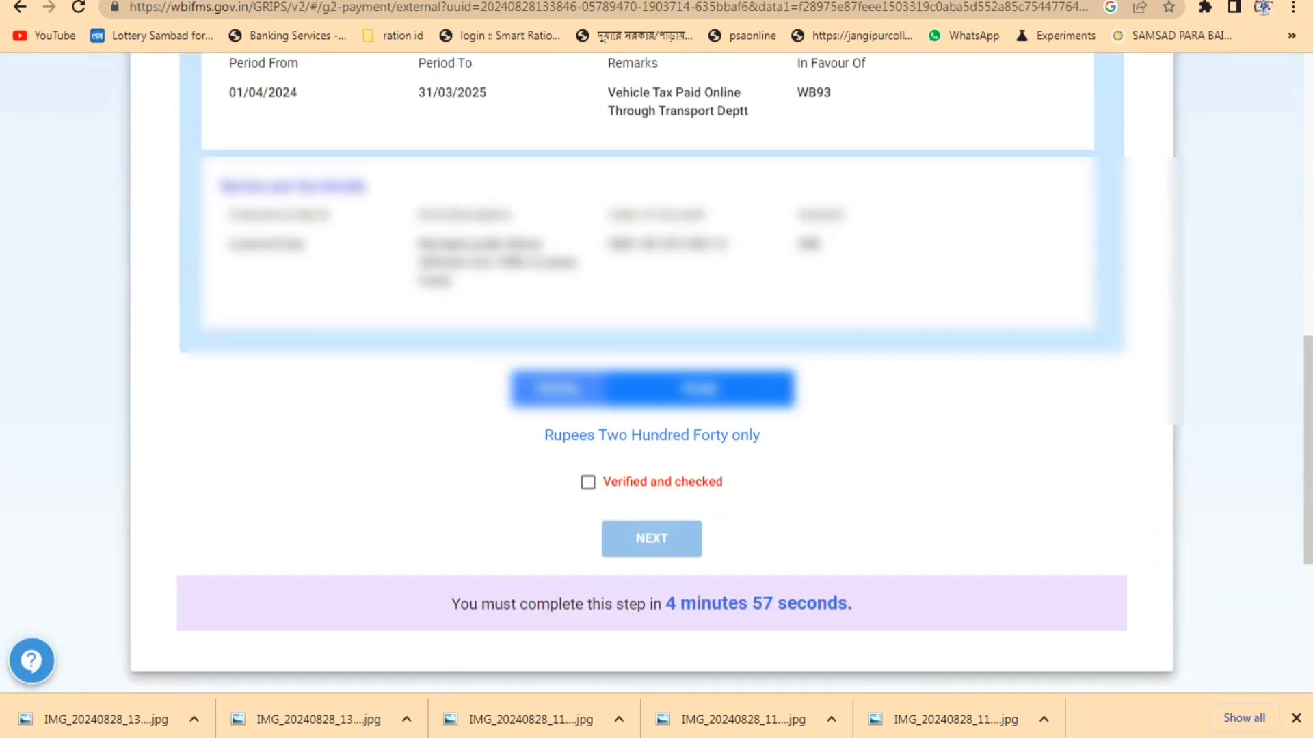
pyautogui.click(588, 482)
pyautogui.click(652, 539)
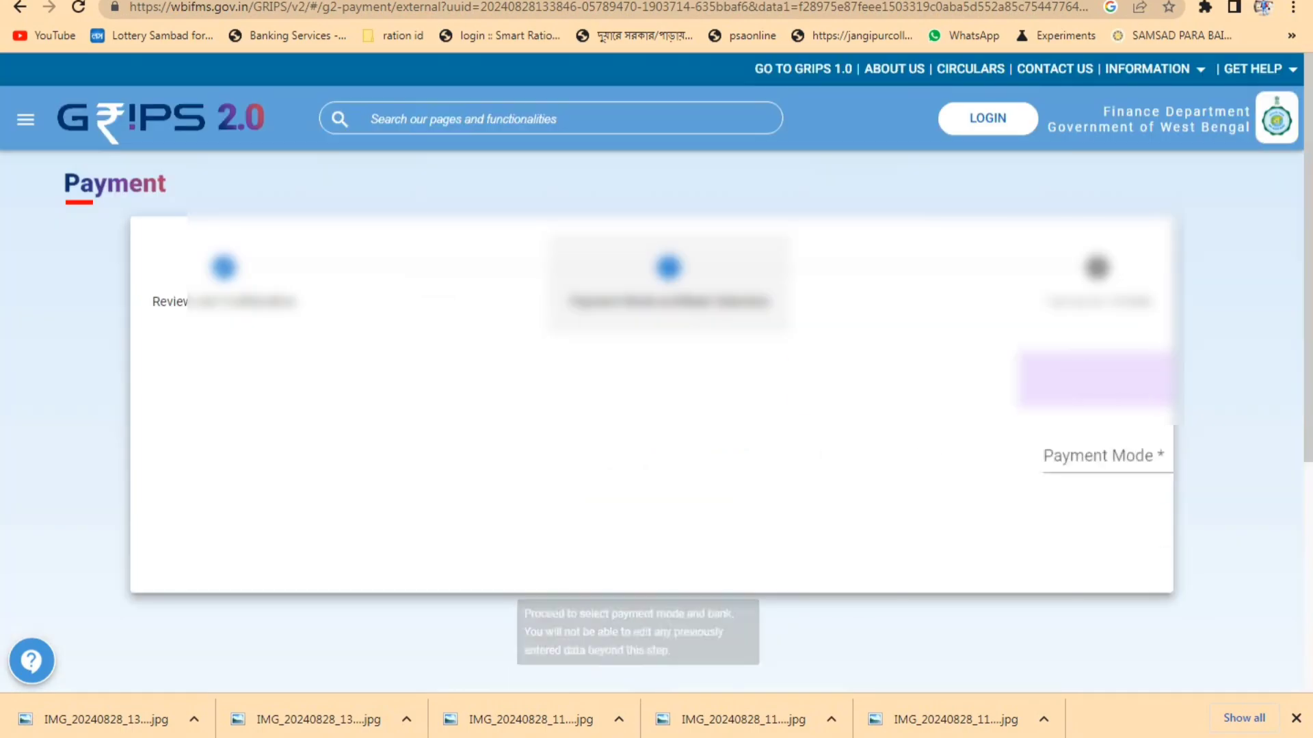
pyautogui.click(402, 456)
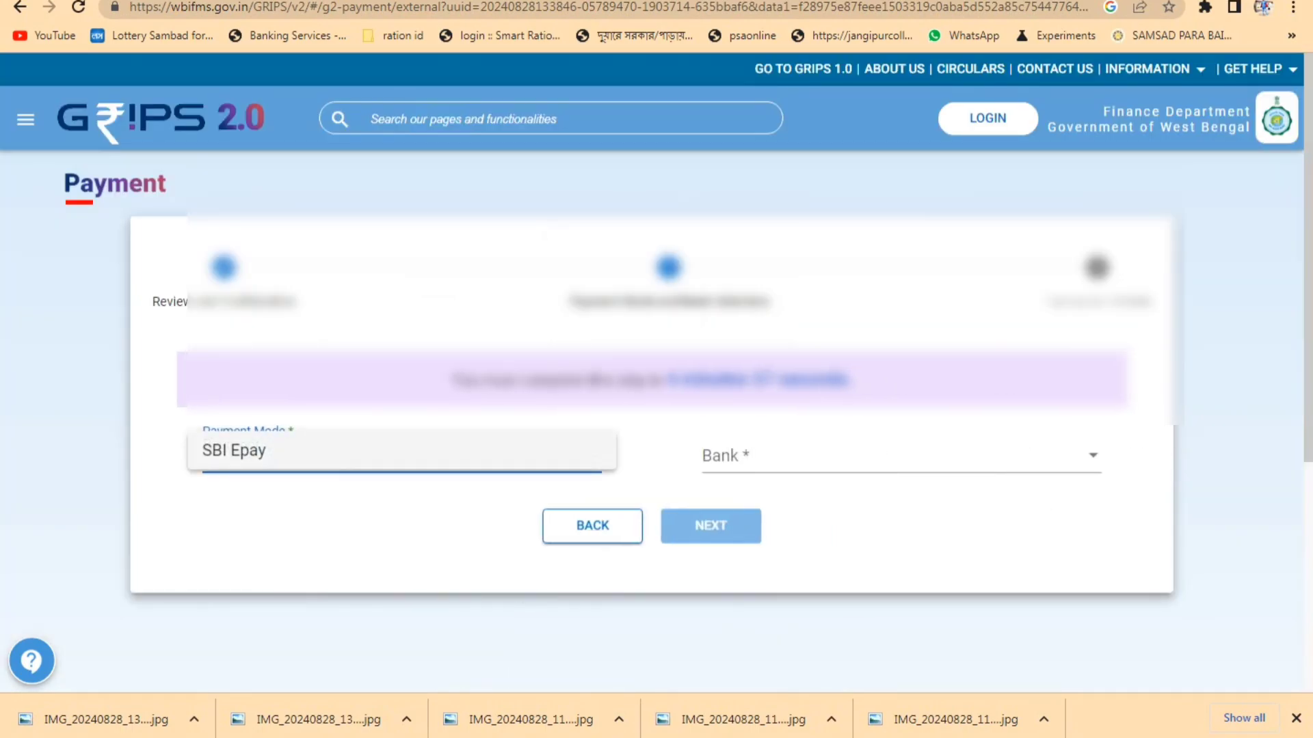
pyautogui.click(402, 451)
pyautogui.click(807, 455)
pyautogui.click(807, 451)
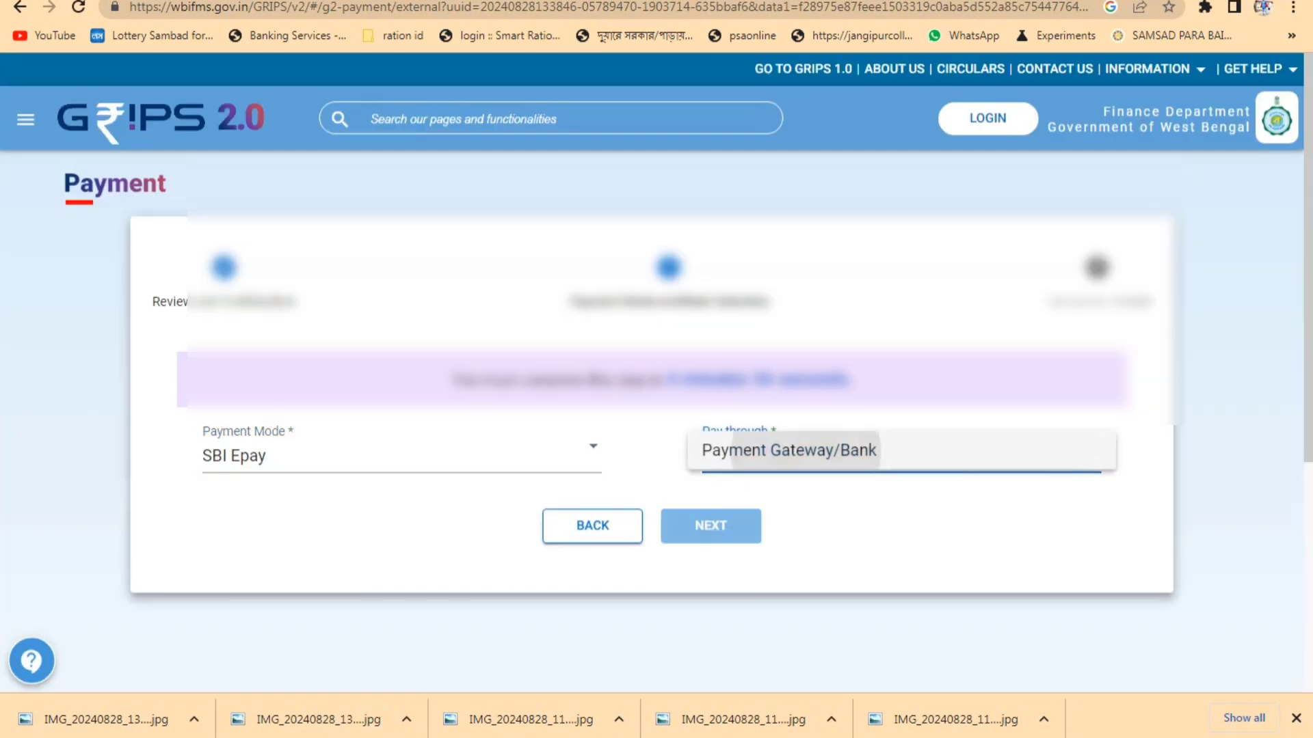
pyautogui.click(711, 526)
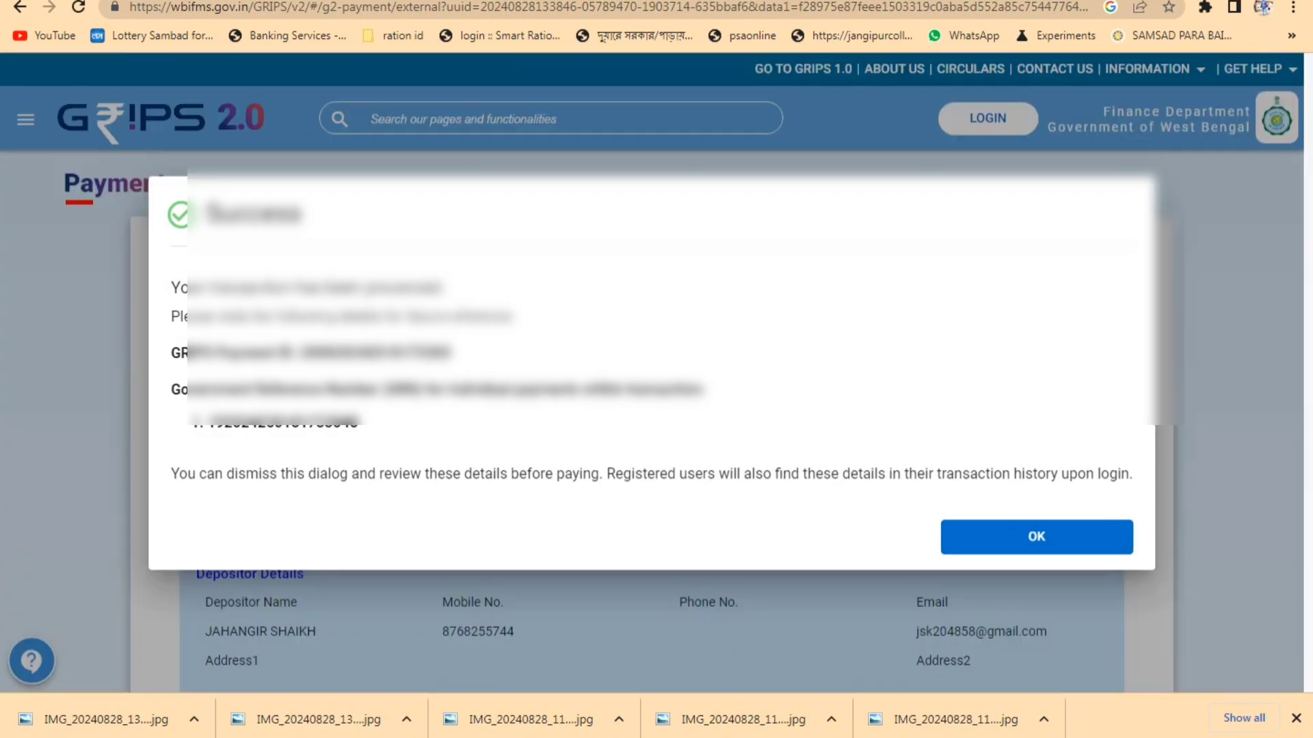
# - Dismiss the success message and go on to SBIePay with PAY NOW
pyautogui.click(995, 538)
pyautogui.scroll(-6, 652, 373)
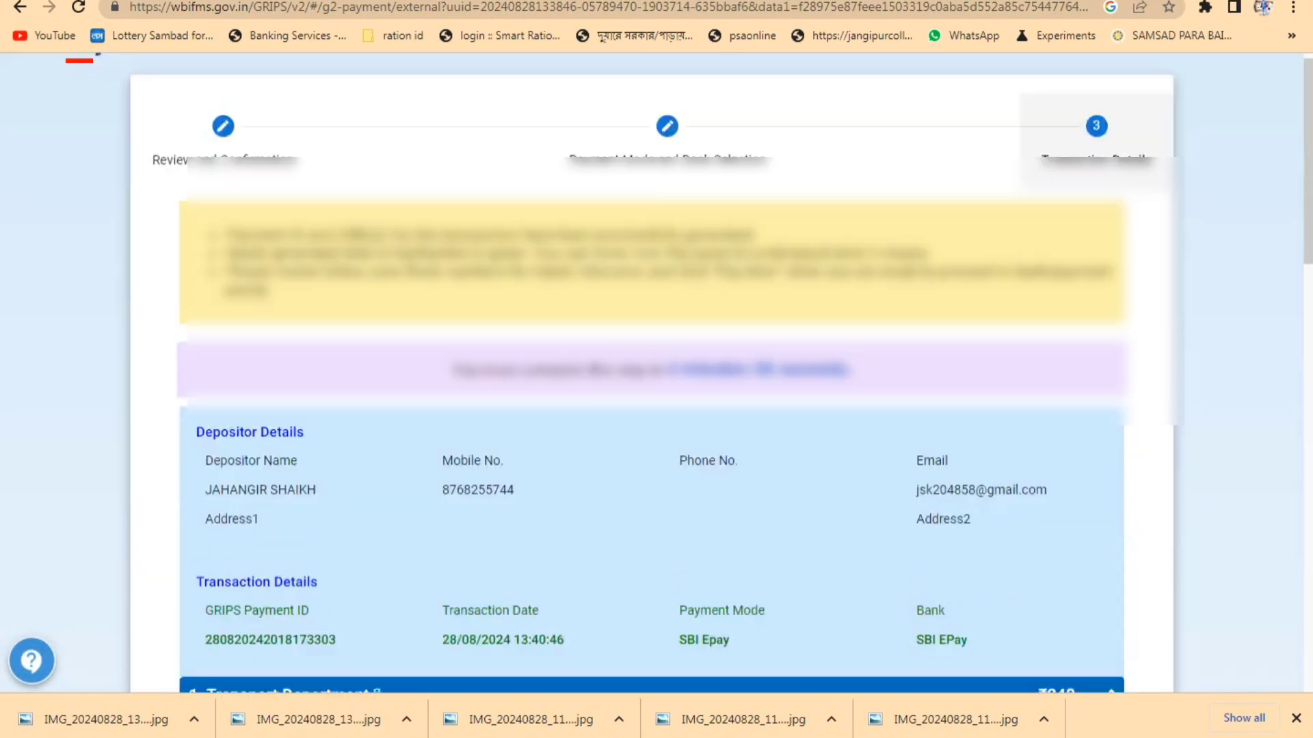
pyautogui.scroll(-5, 706, 430)
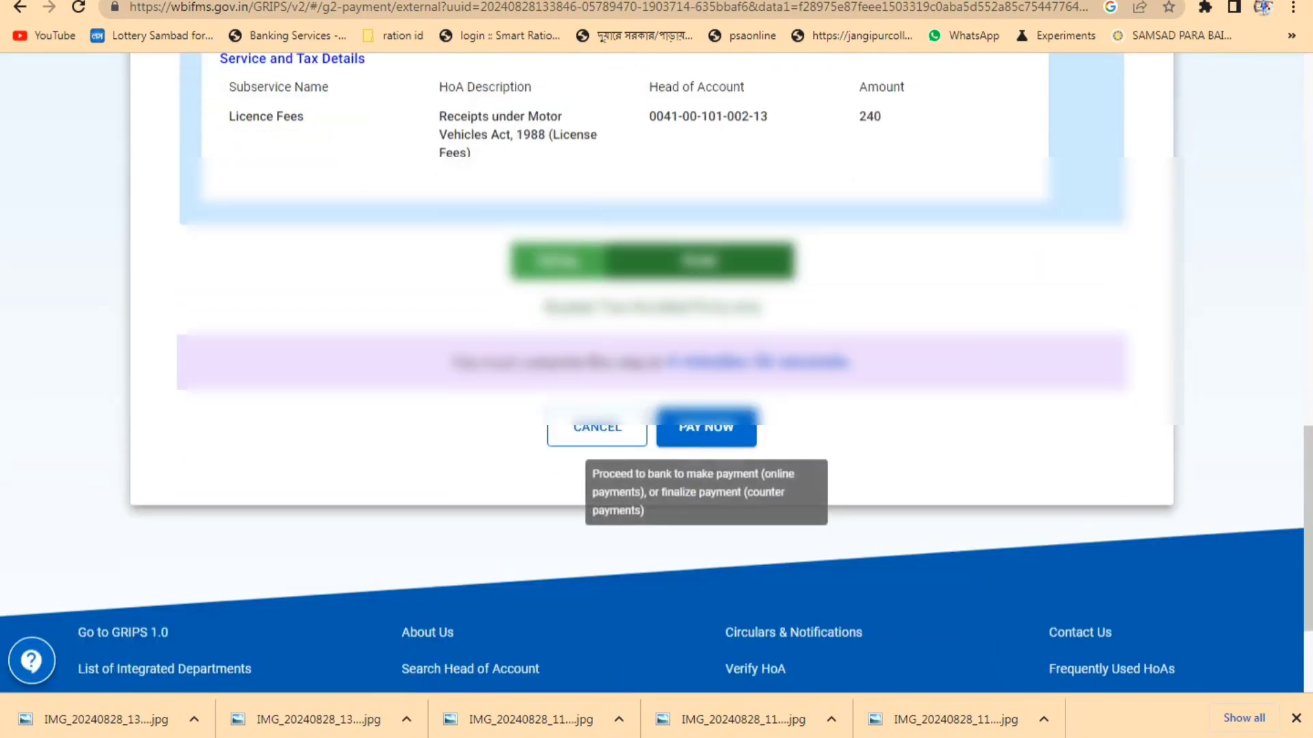
pyautogui.click(706, 428)
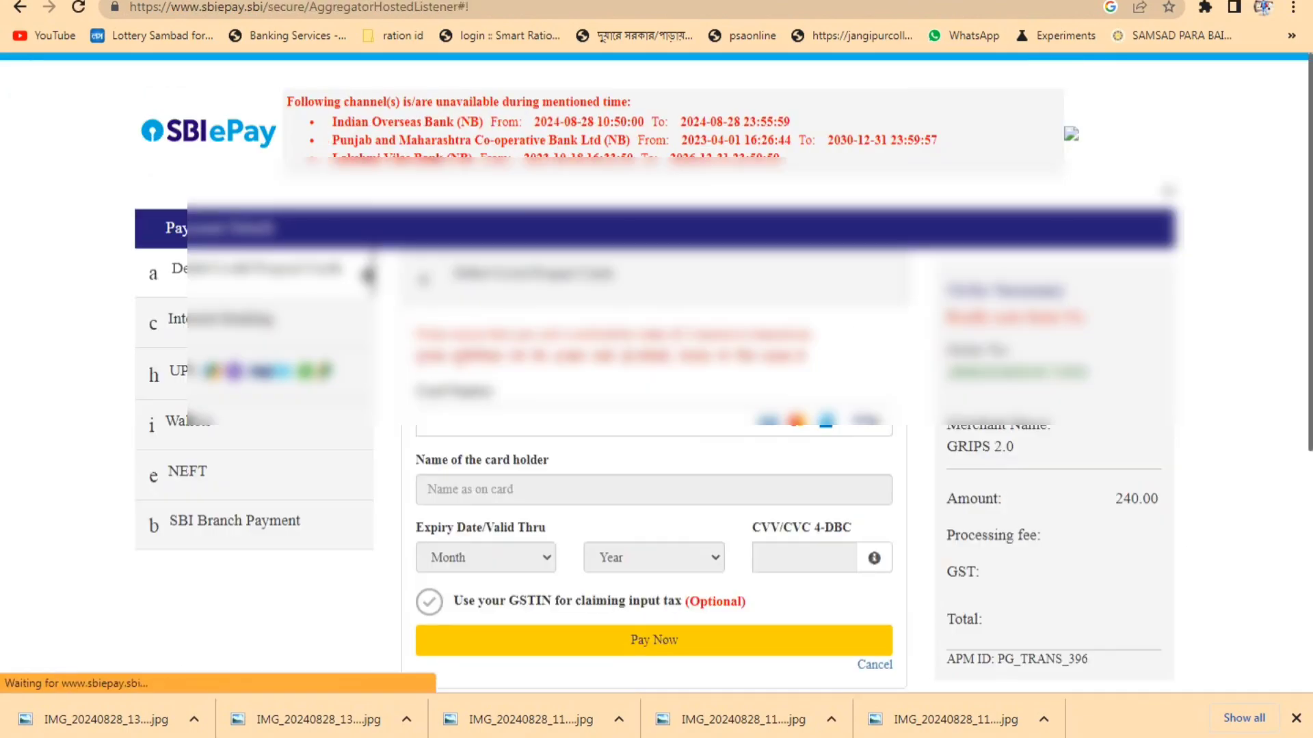
# - Pay the ₹240.00 fee by UPI QR code, download the challan, and open the date-of-birth calendar
pyautogui.click(254, 373)
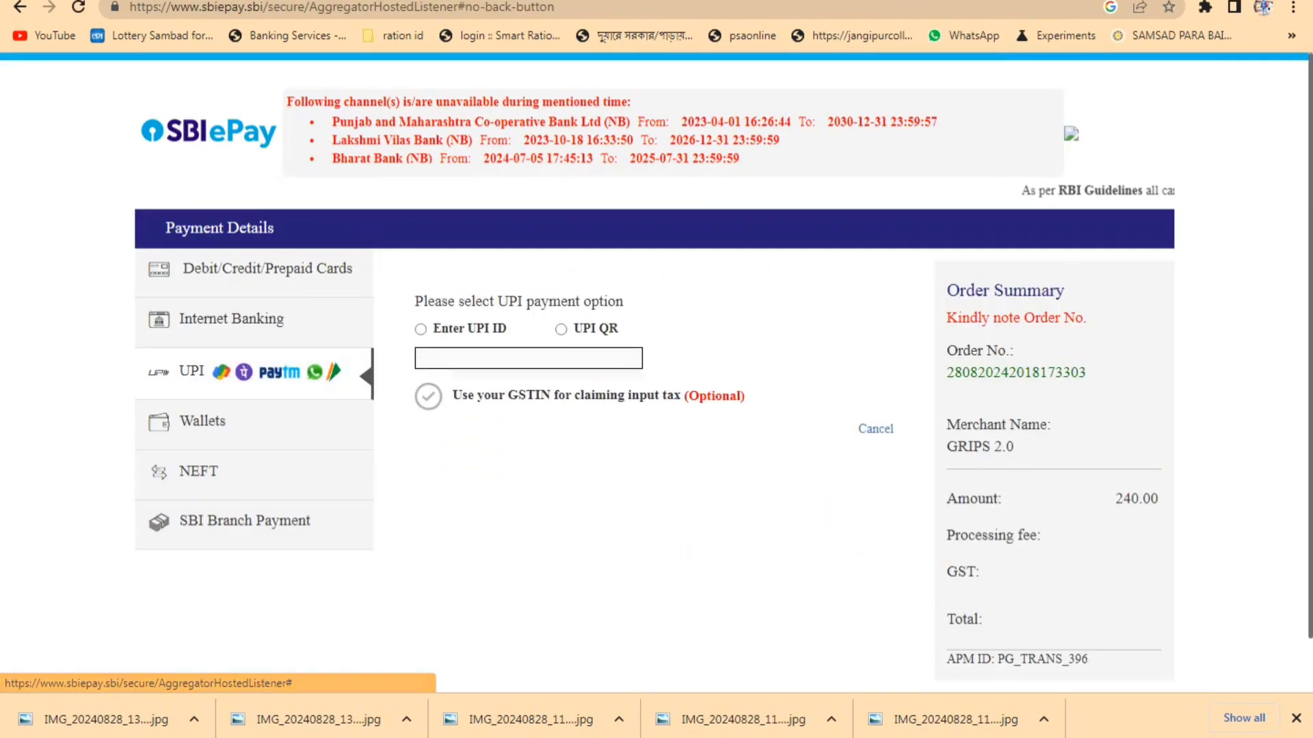
pyautogui.click(562, 329)
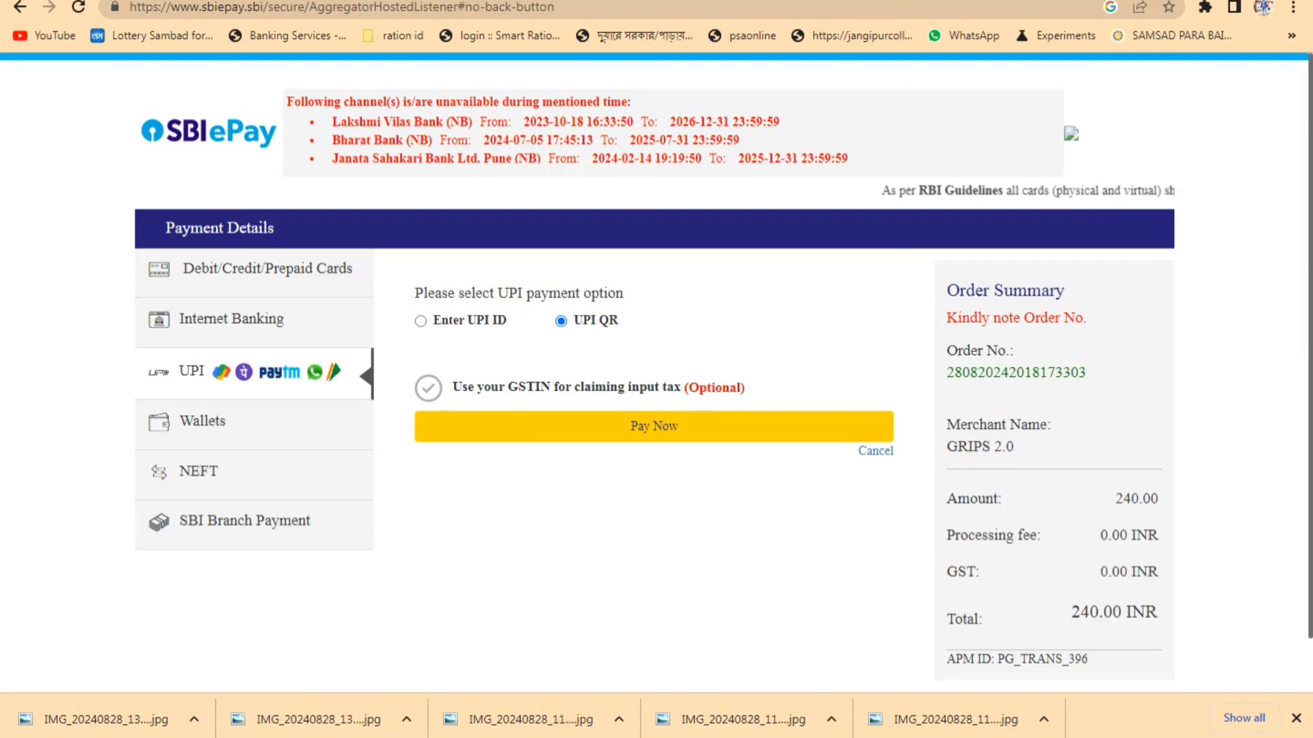
pyautogui.click(653, 426)
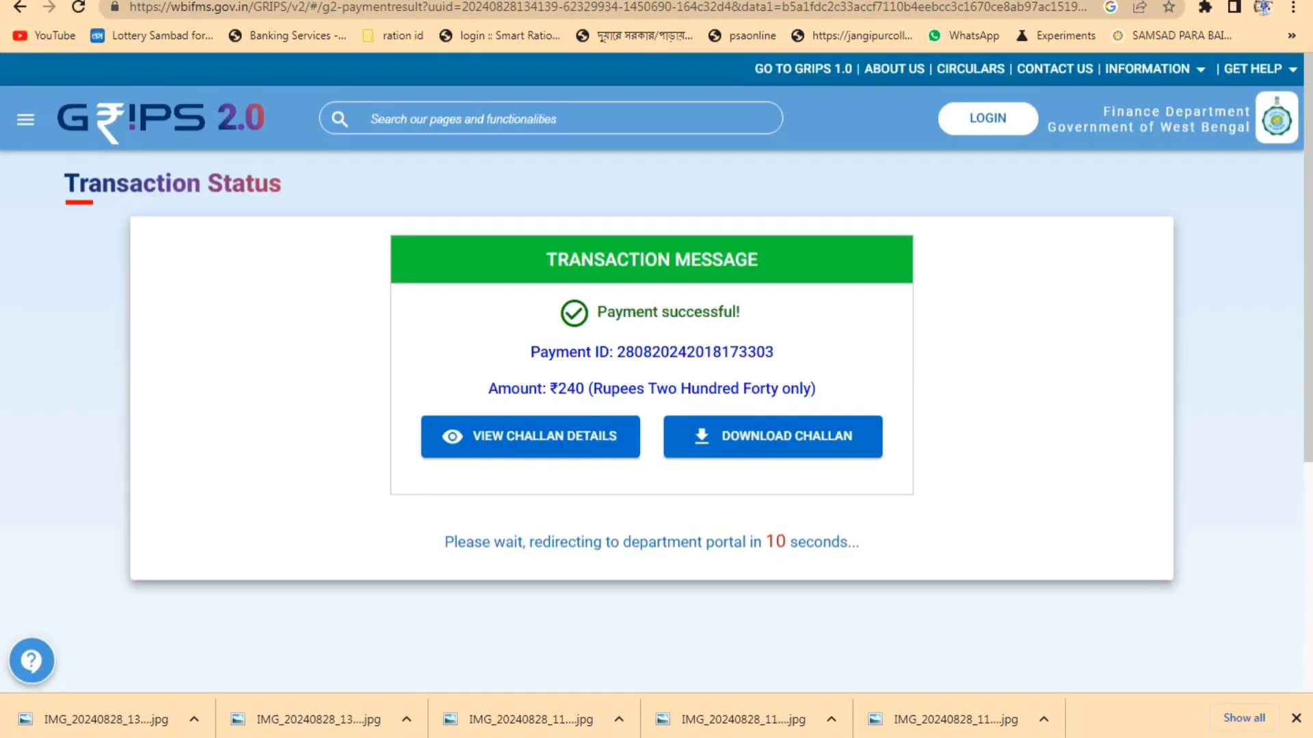
pyautogui.click(793, 441)
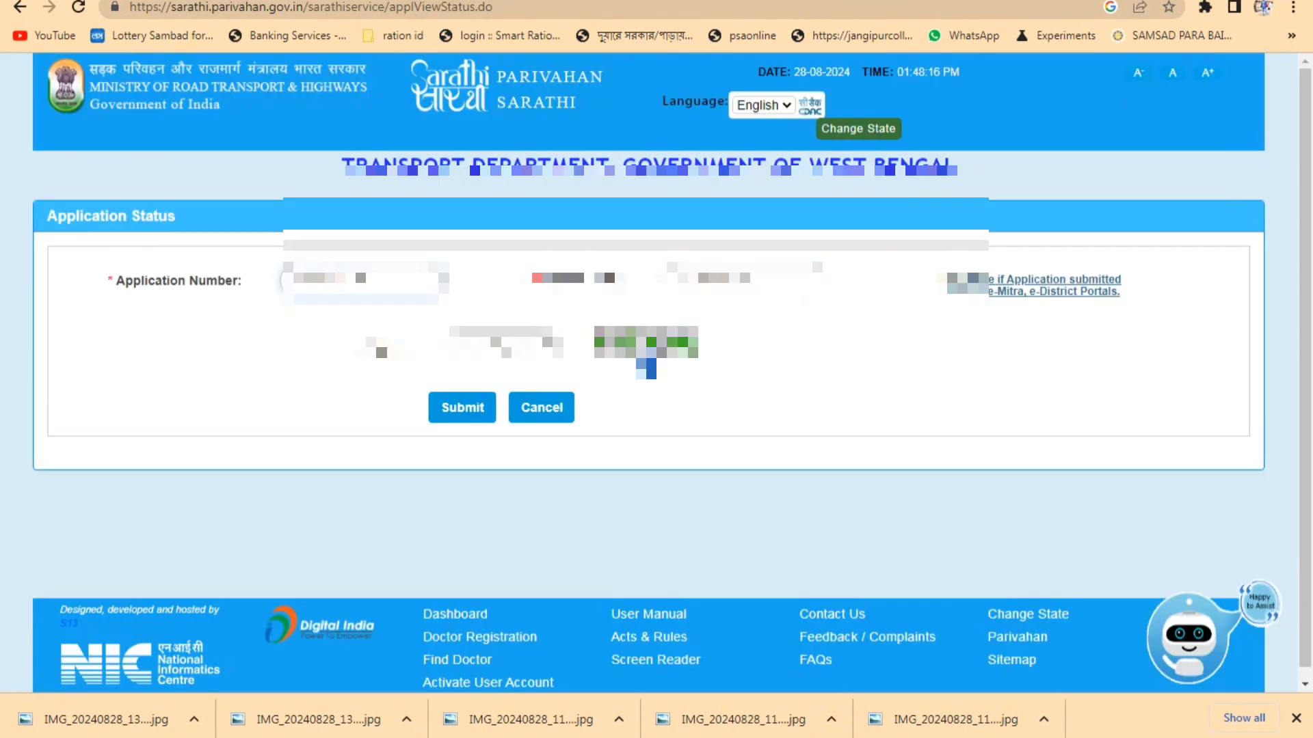
pyautogui.click(756, 281)
# - Enter the applicant's date of birth, with April as the month, in the calendar
pyautogui.click(820, 313)
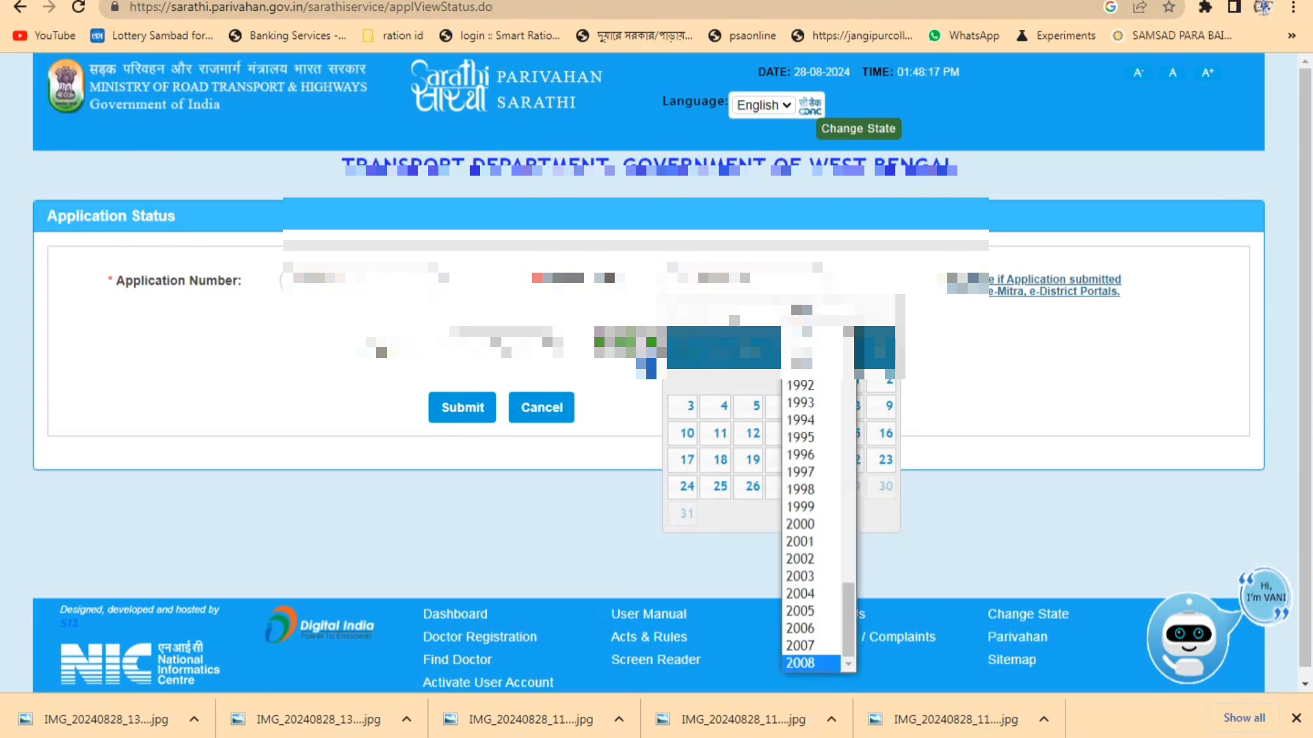
pyautogui.click(800, 402)
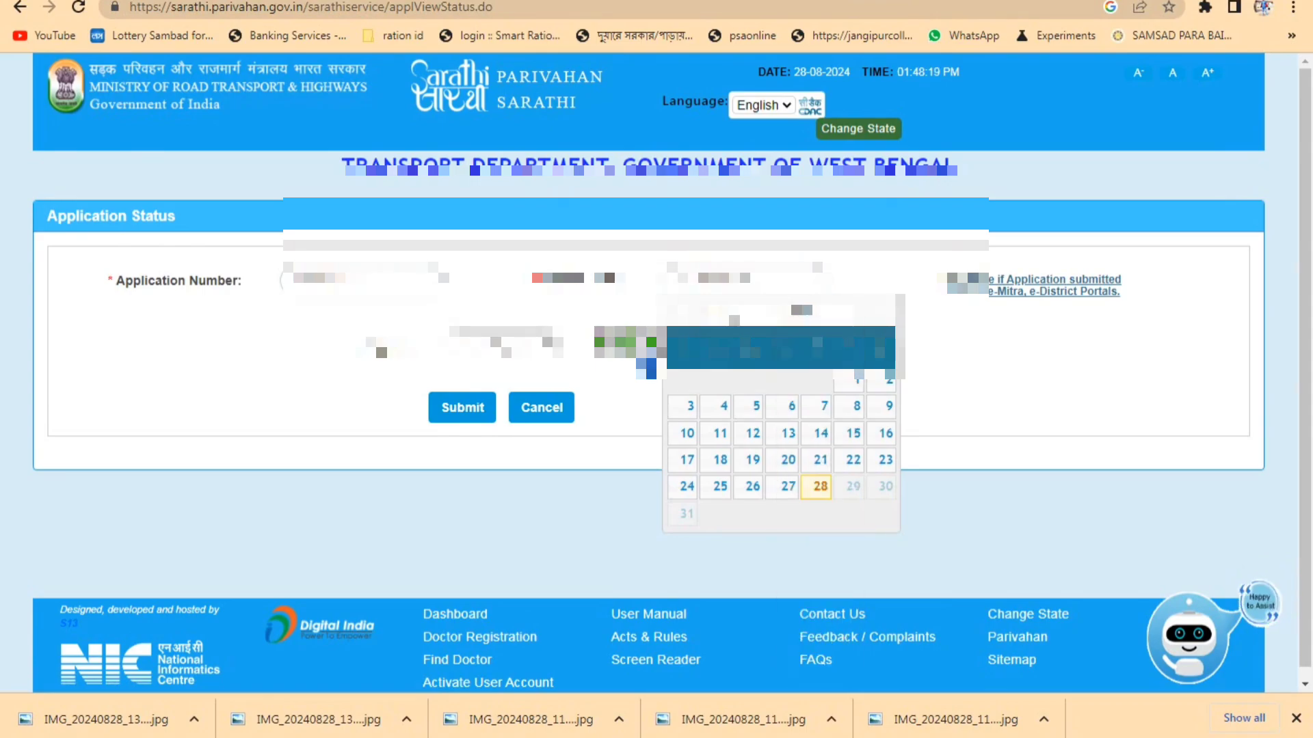
pyautogui.click(743, 312)
pyautogui.click(733, 387)
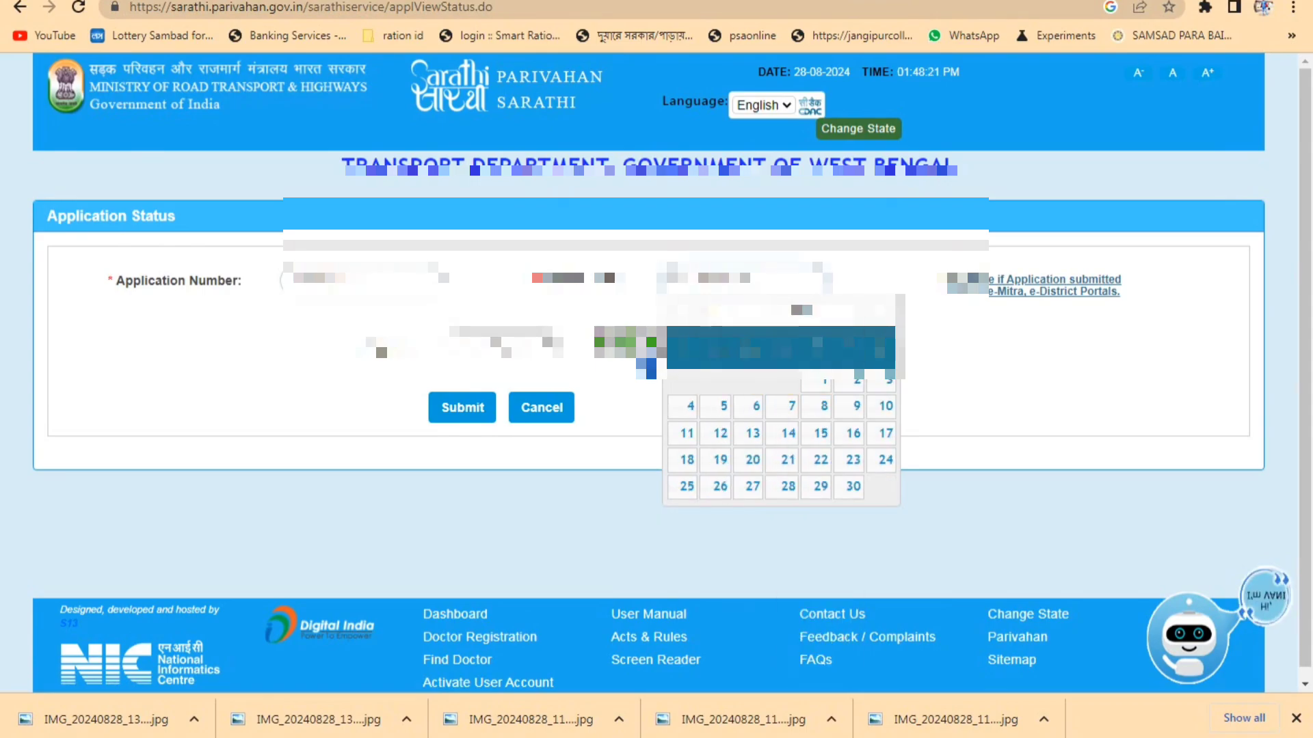
pyautogui.click(783, 407)
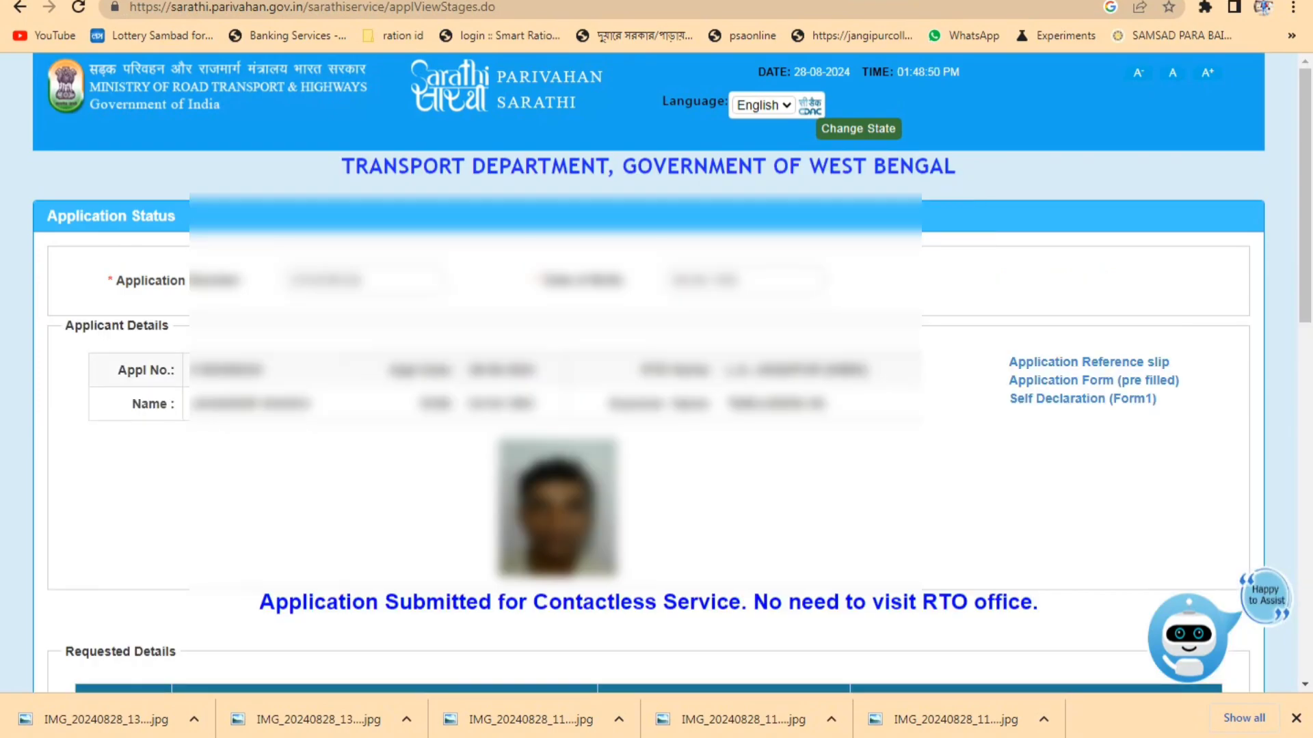
# - Proceed with the LL SLOT BOOK stage and dismiss the error message
pyautogui.scroll(-7, 656, 373)
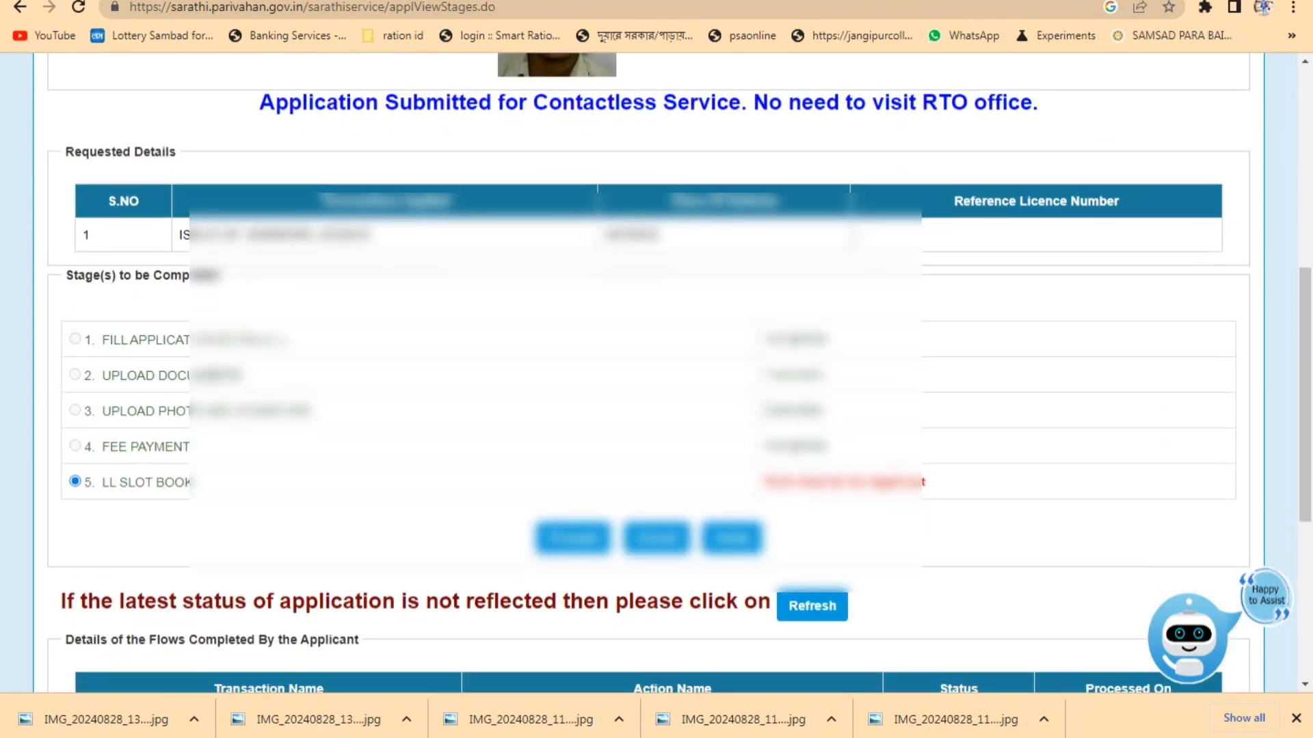
pyautogui.click(573, 538)
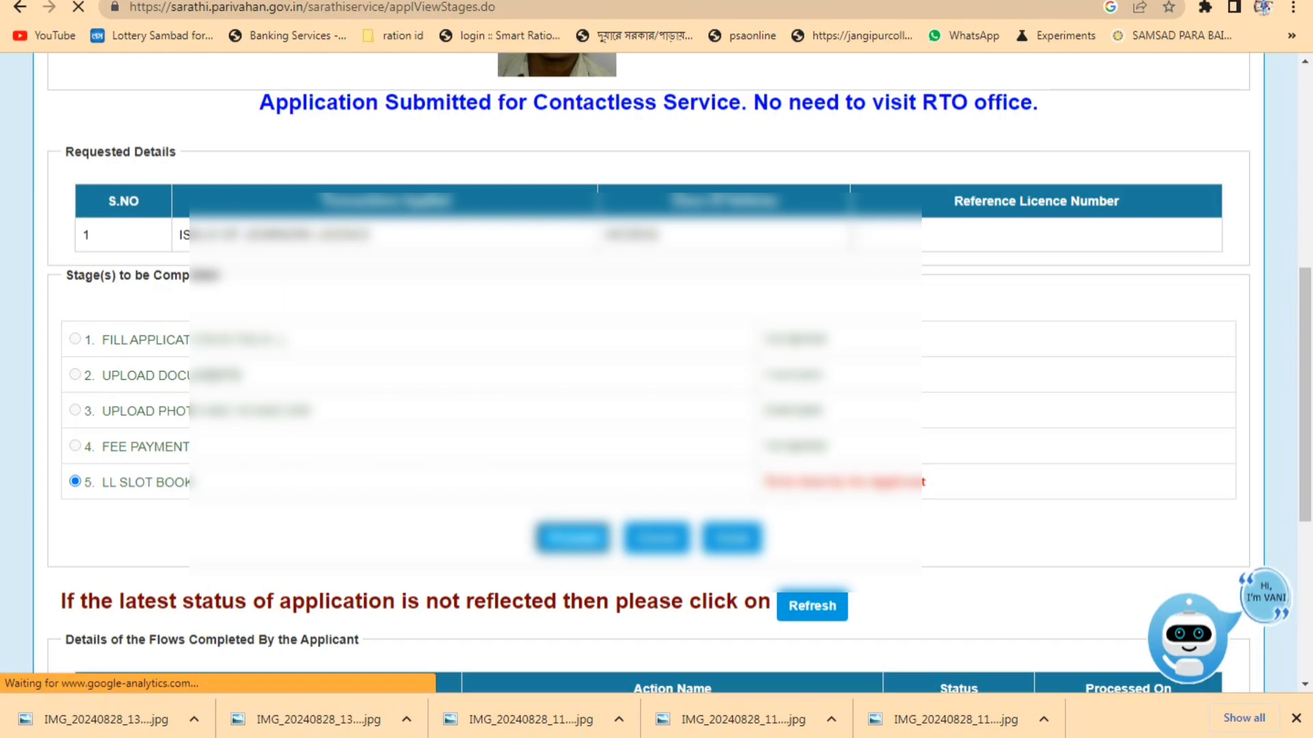
pyautogui.press('Return')
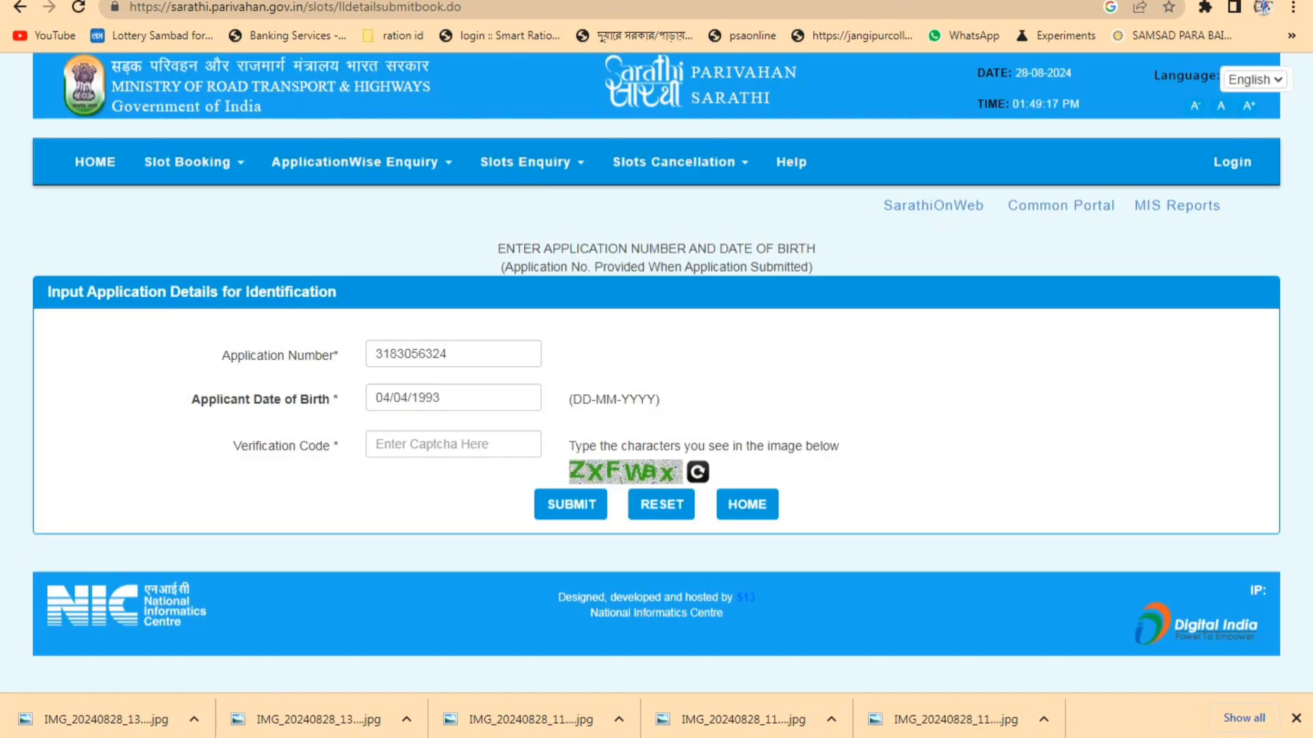
# - Submit the application details with captcha ZXFWax and continue to the LL test slot calendar
pyautogui.write('ZXFWax')
pyautogui.press('Return')
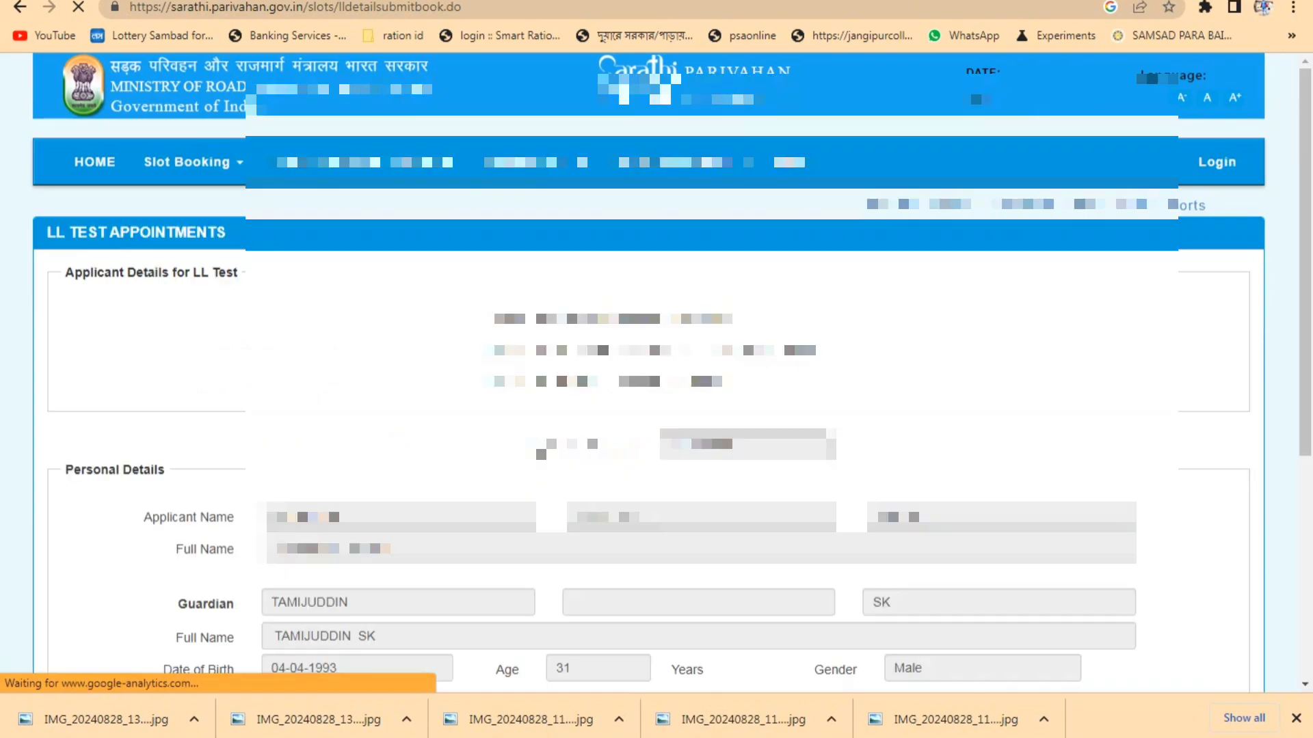
pyautogui.scroll(-4, 656, 373)
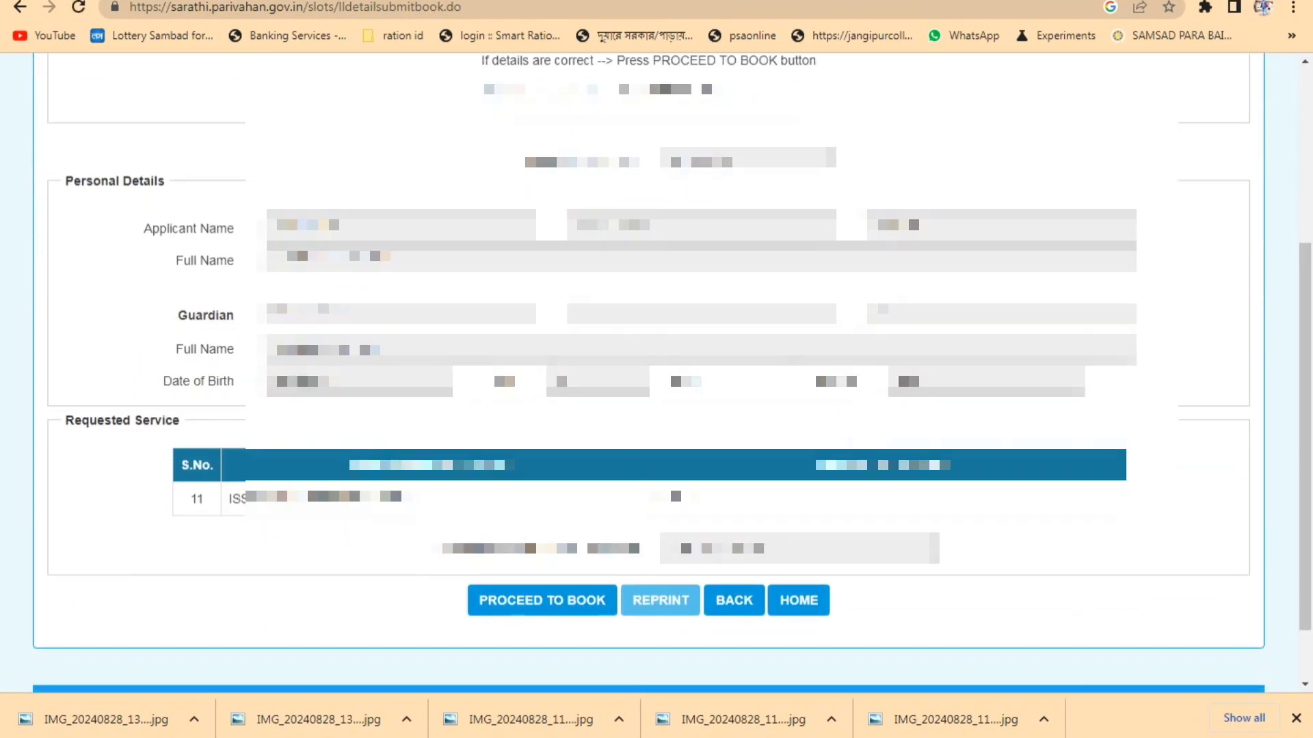
pyautogui.scroll(1, 656, 373)
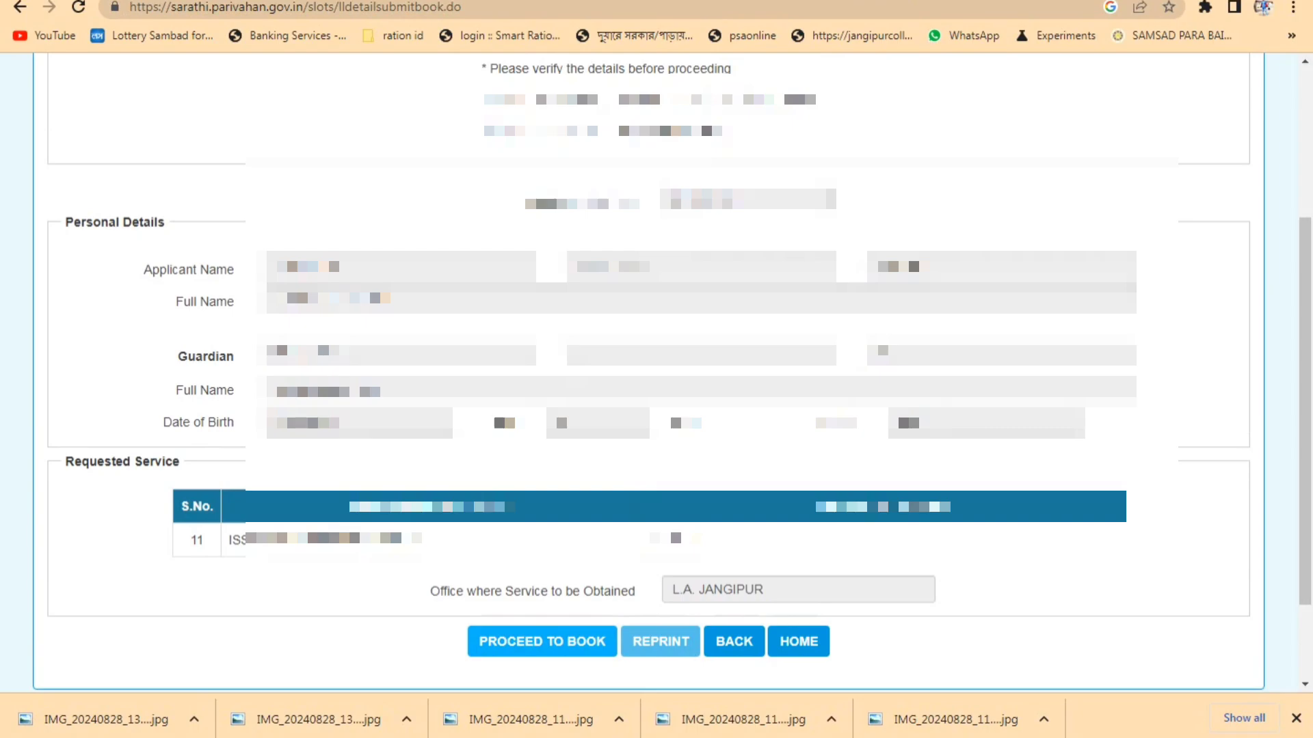
pyautogui.click(541, 641)
pyautogui.scroll(-1, 656, 373)
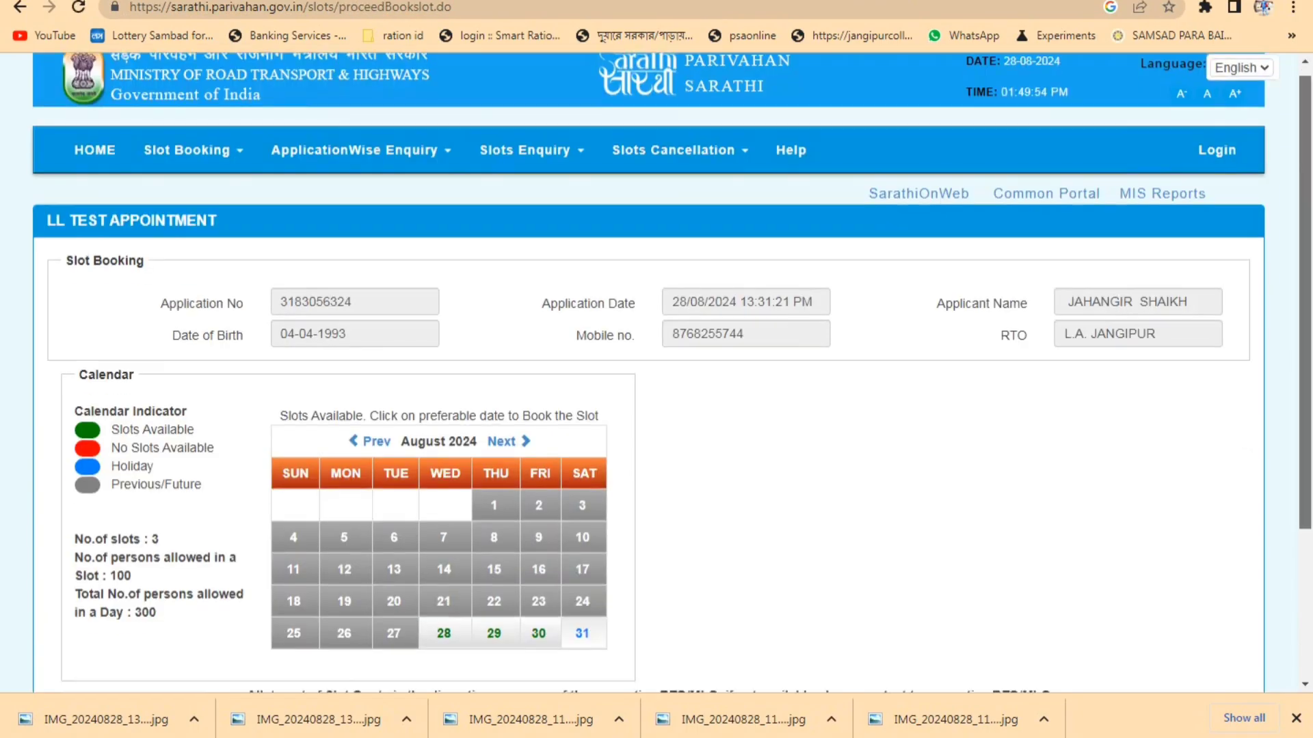
pyautogui.scroll(-2, 656, 373)
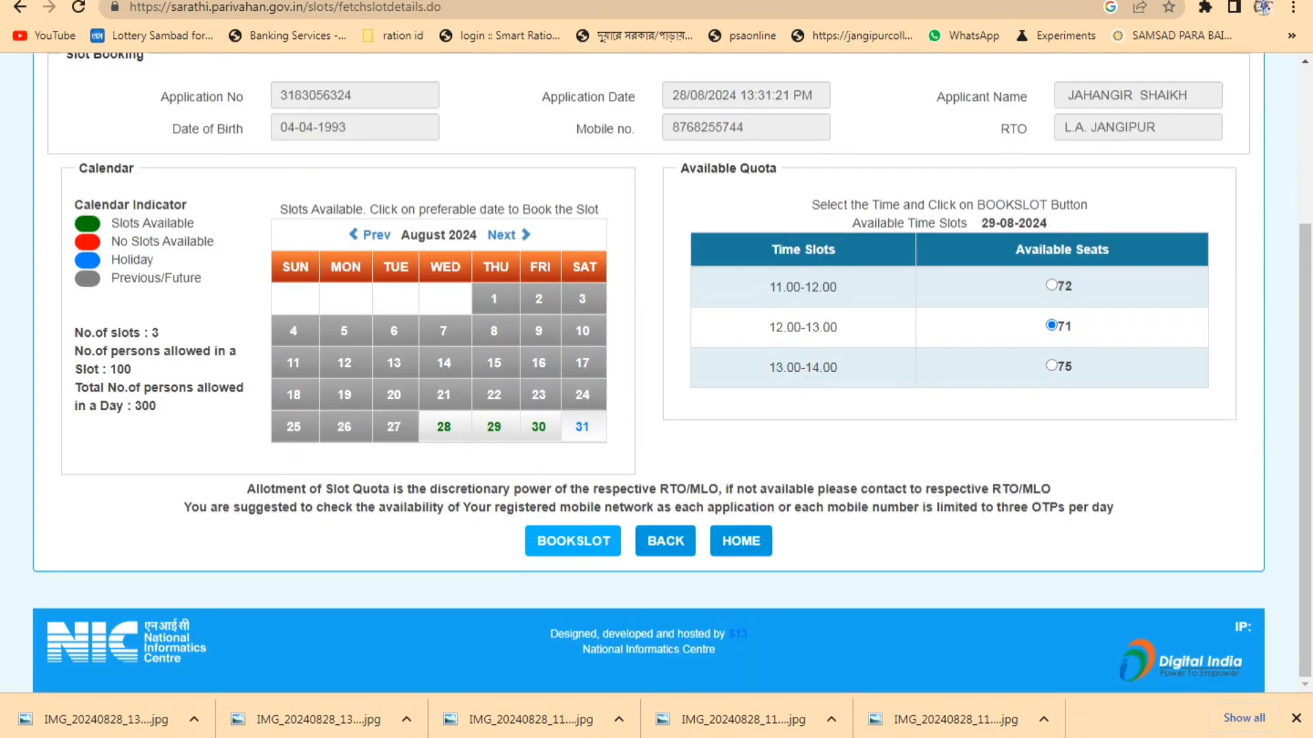
# - Book the 29-08-2024, 12.00–13.00 slot and confirm it with the SMS security code
pyautogui.click(573, 541)
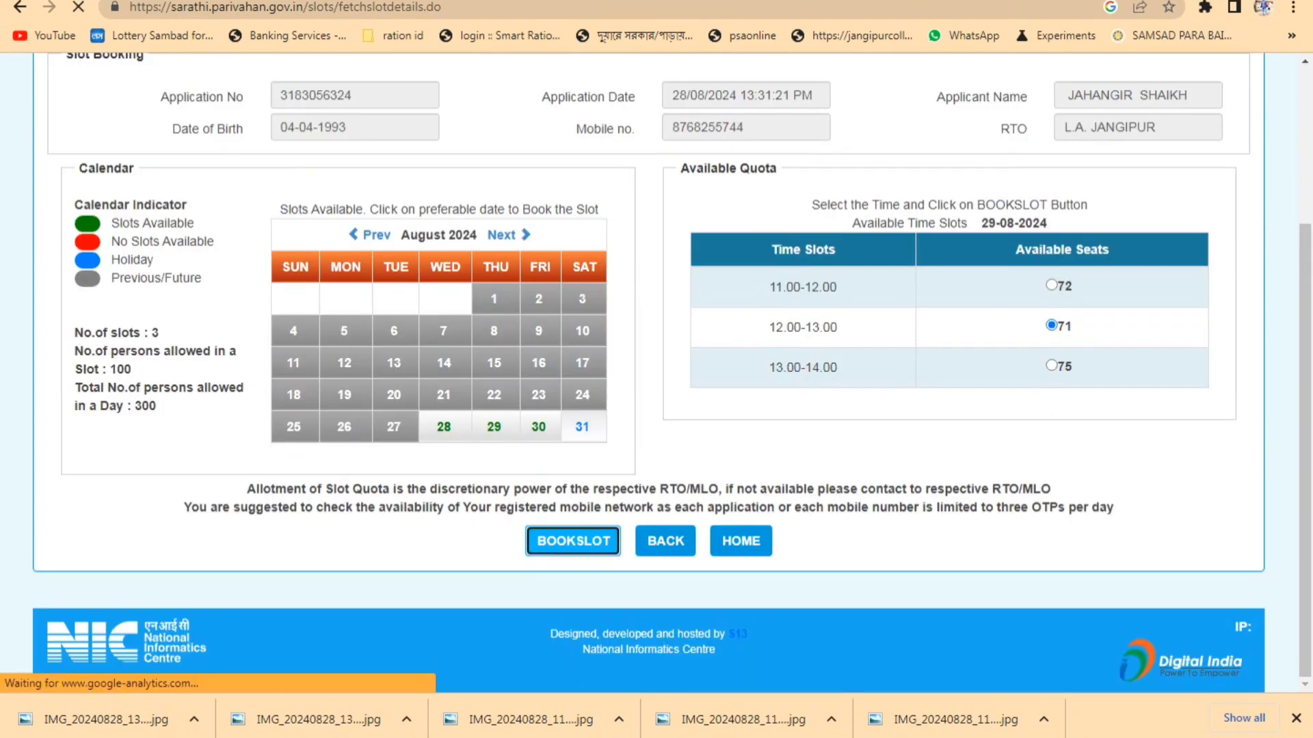
pyautogui.scroll(-2, 656, 369)
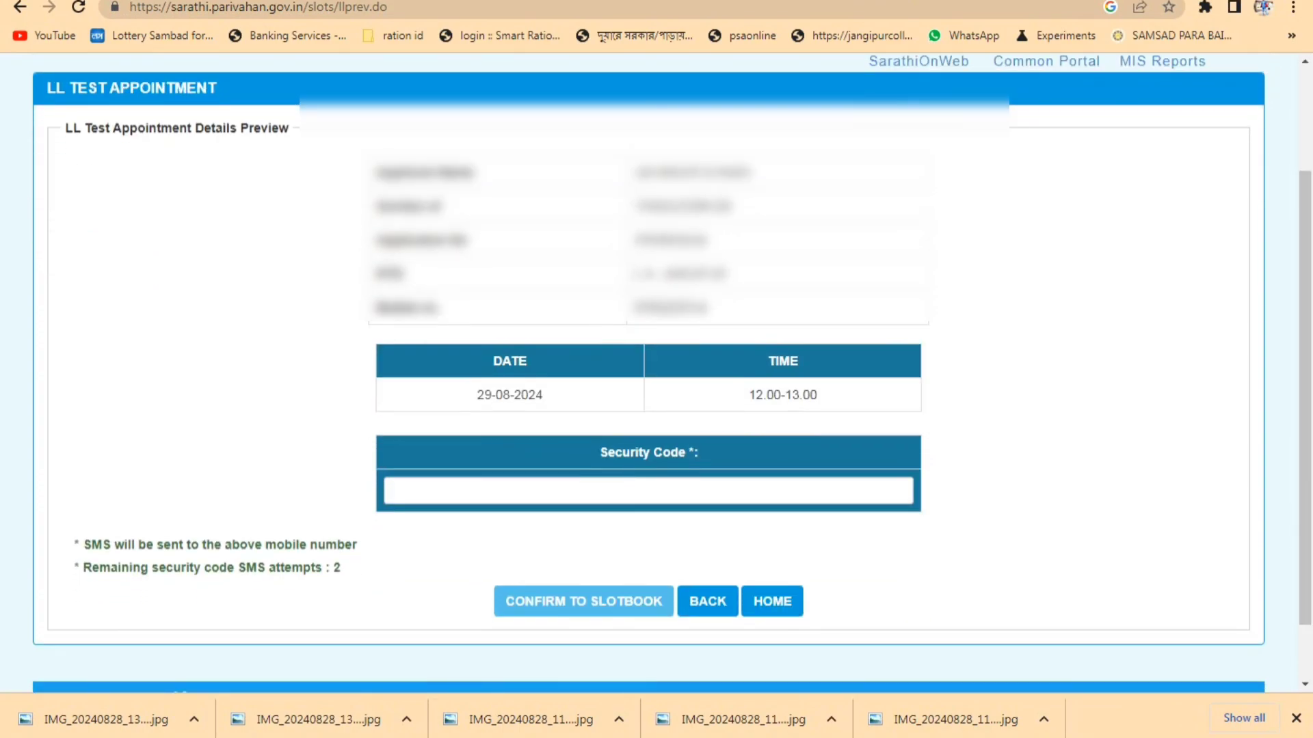
pyautogui.click(648, 490)
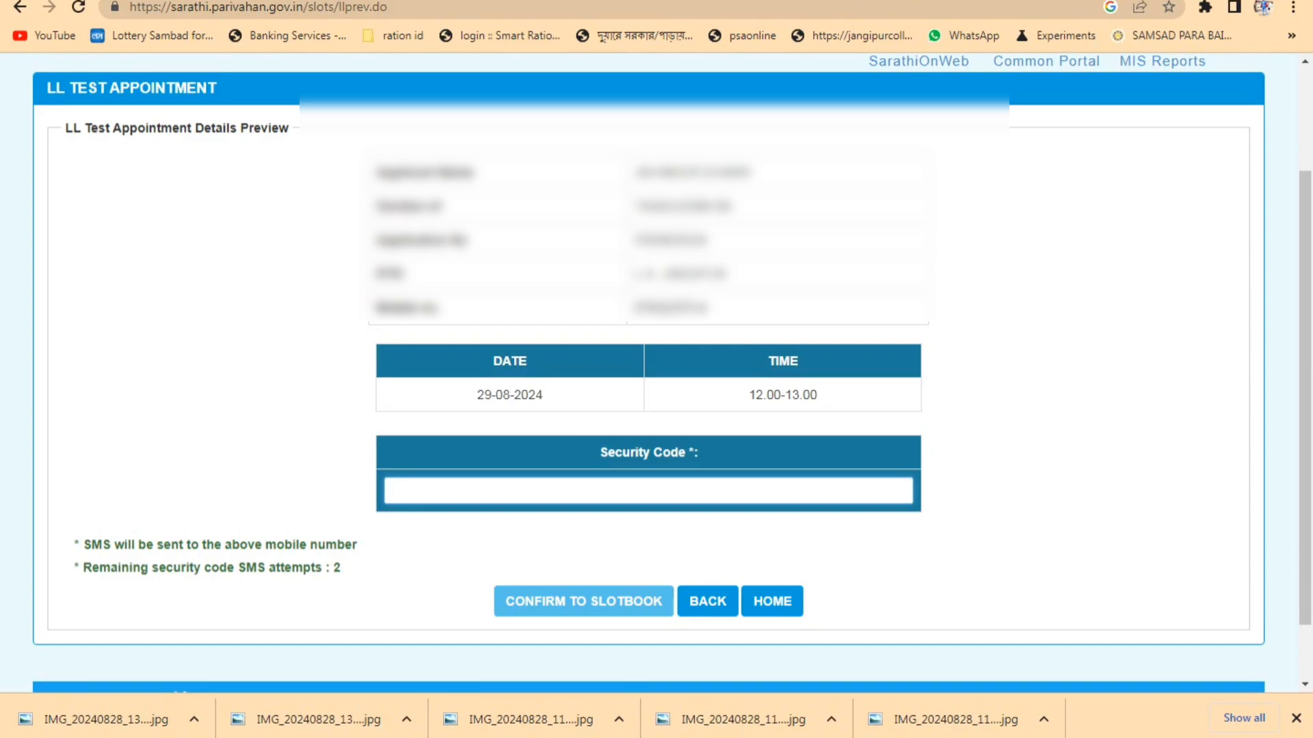
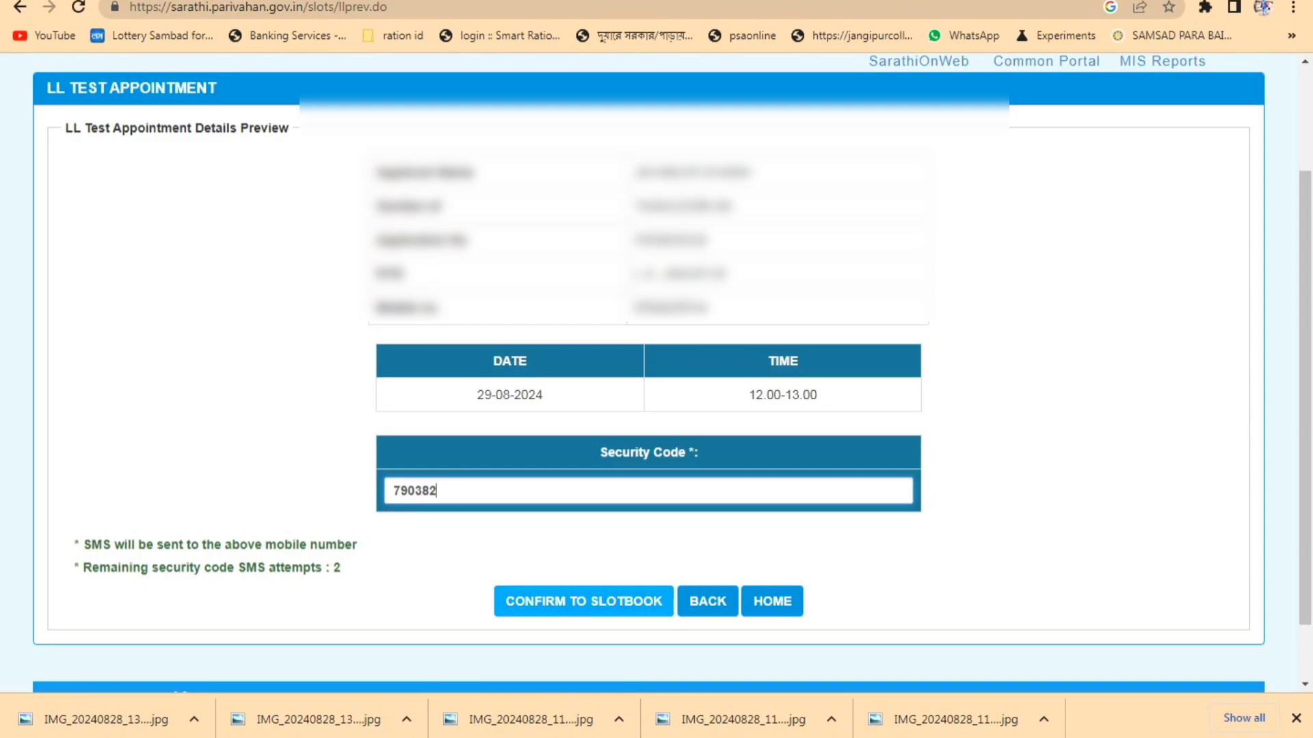
pyautogui.click(584, 602)
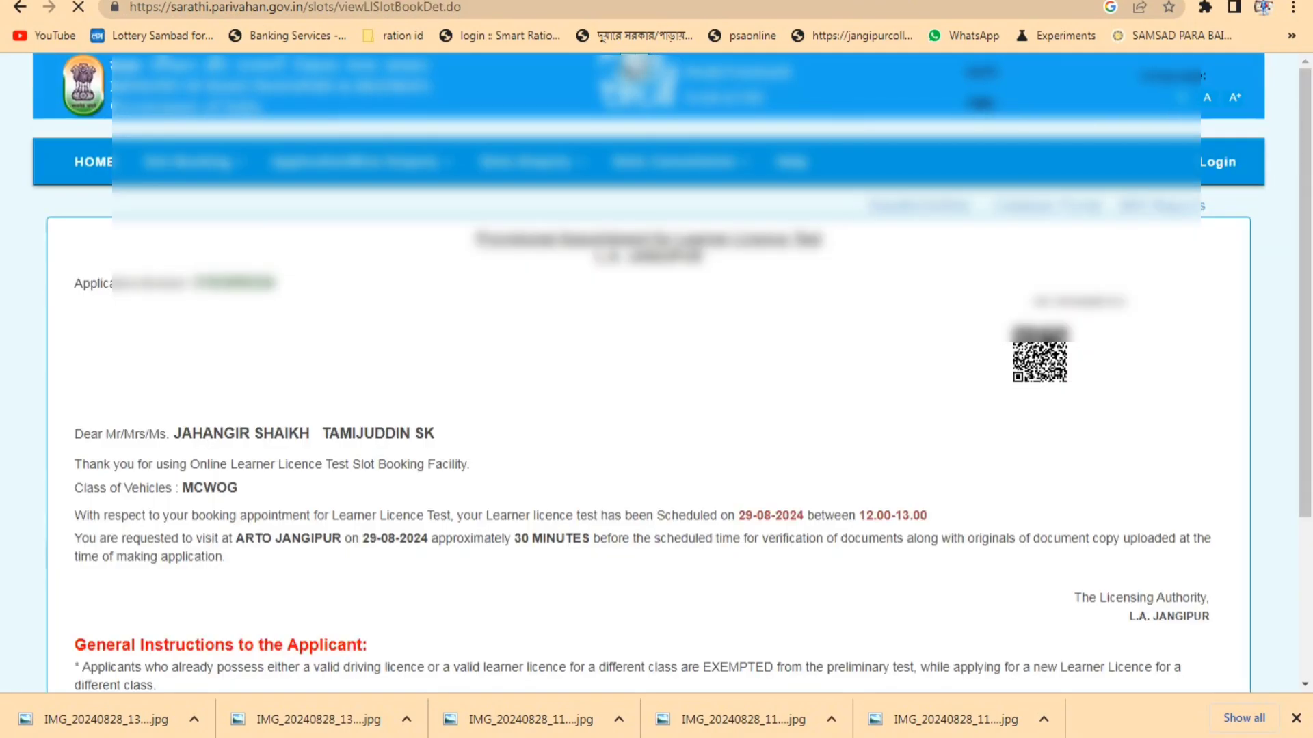
# - Print the provisional appointment letter to PDF and save a copy under the default name
pyautogui.scroll(-3, 656, 369)
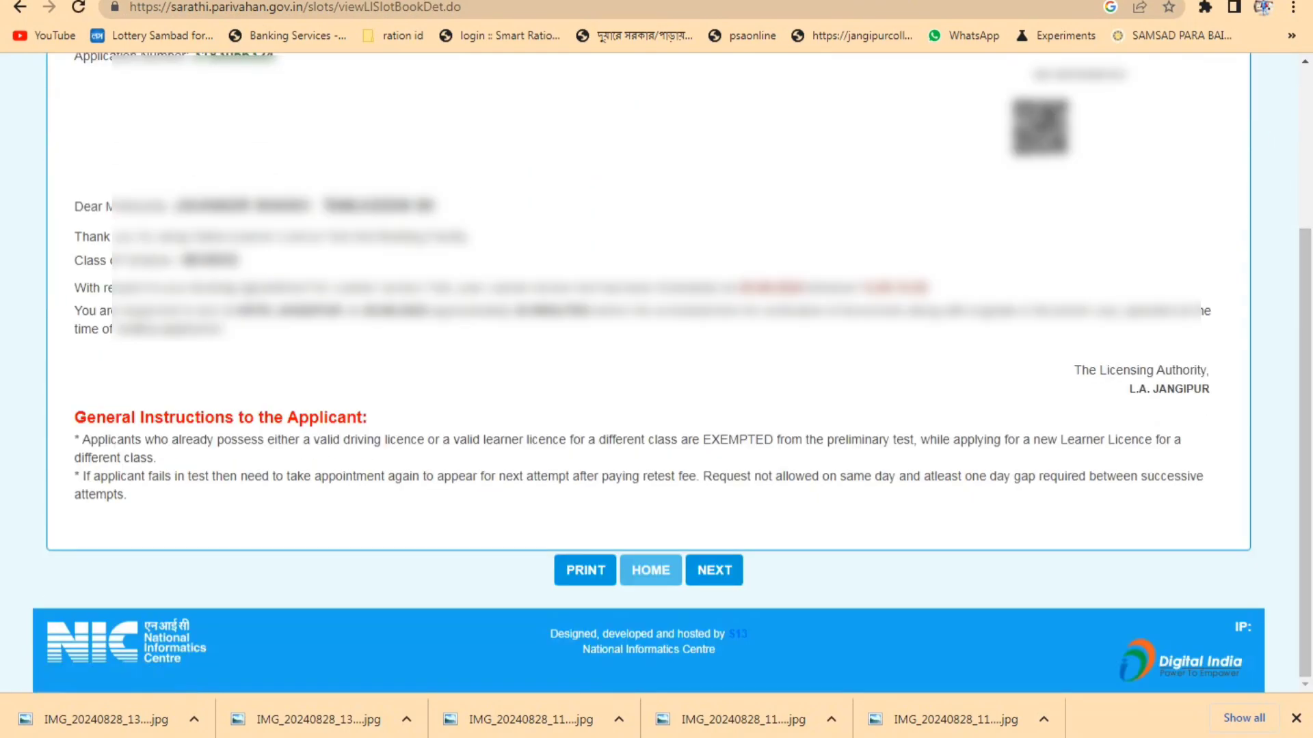
pyautogui.click(585, 570)
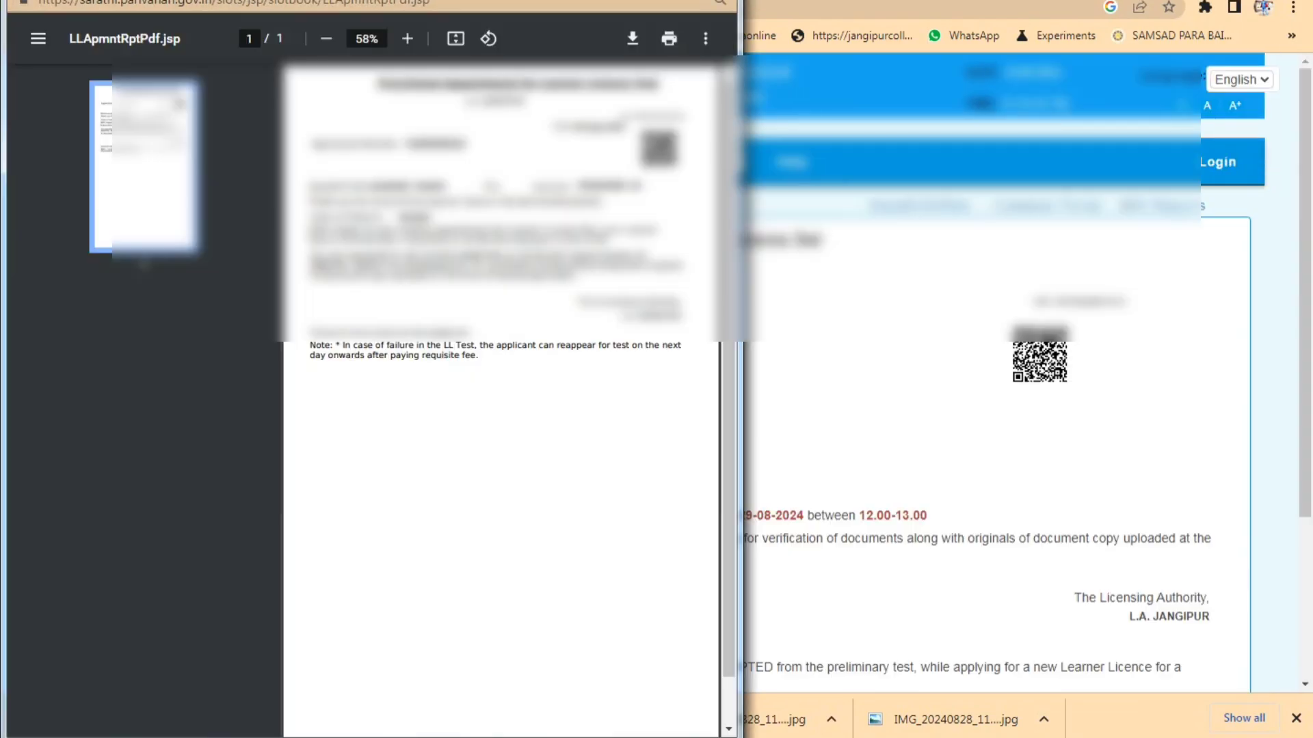
pyautogui.click(633, 38)
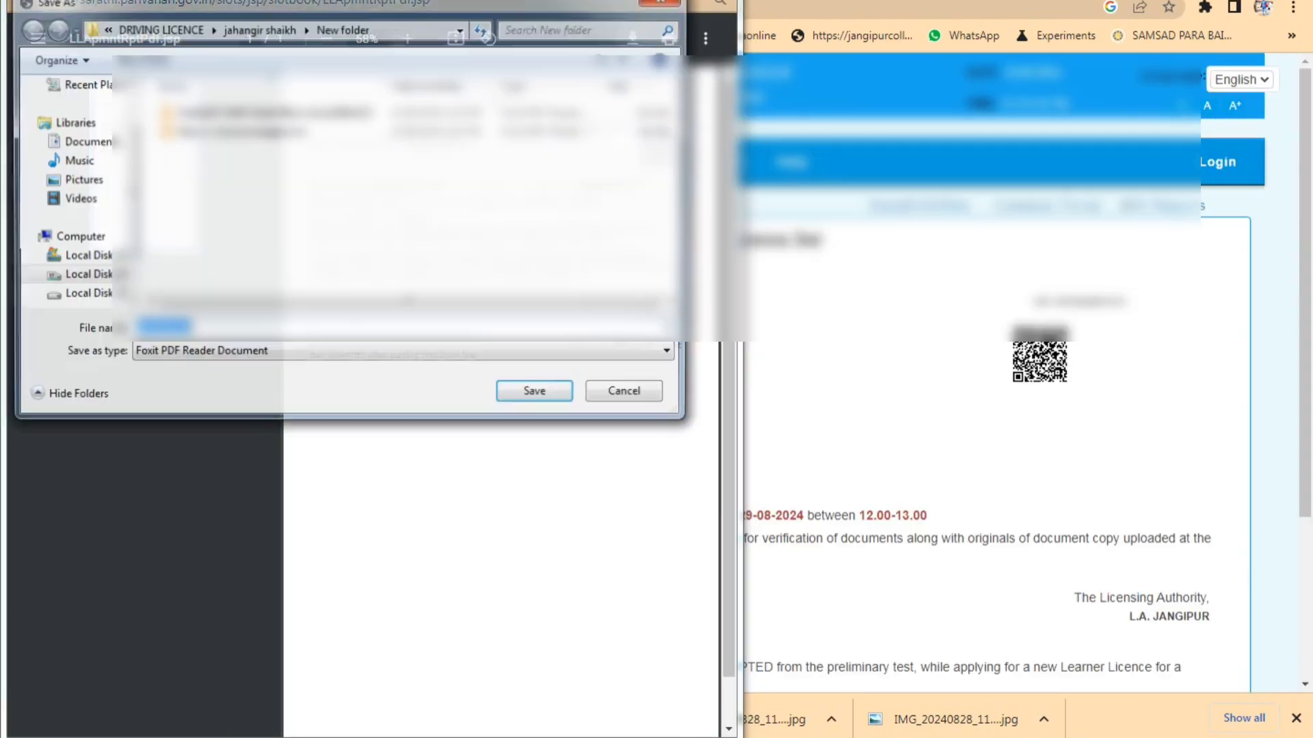
pyautogui.press('Return')
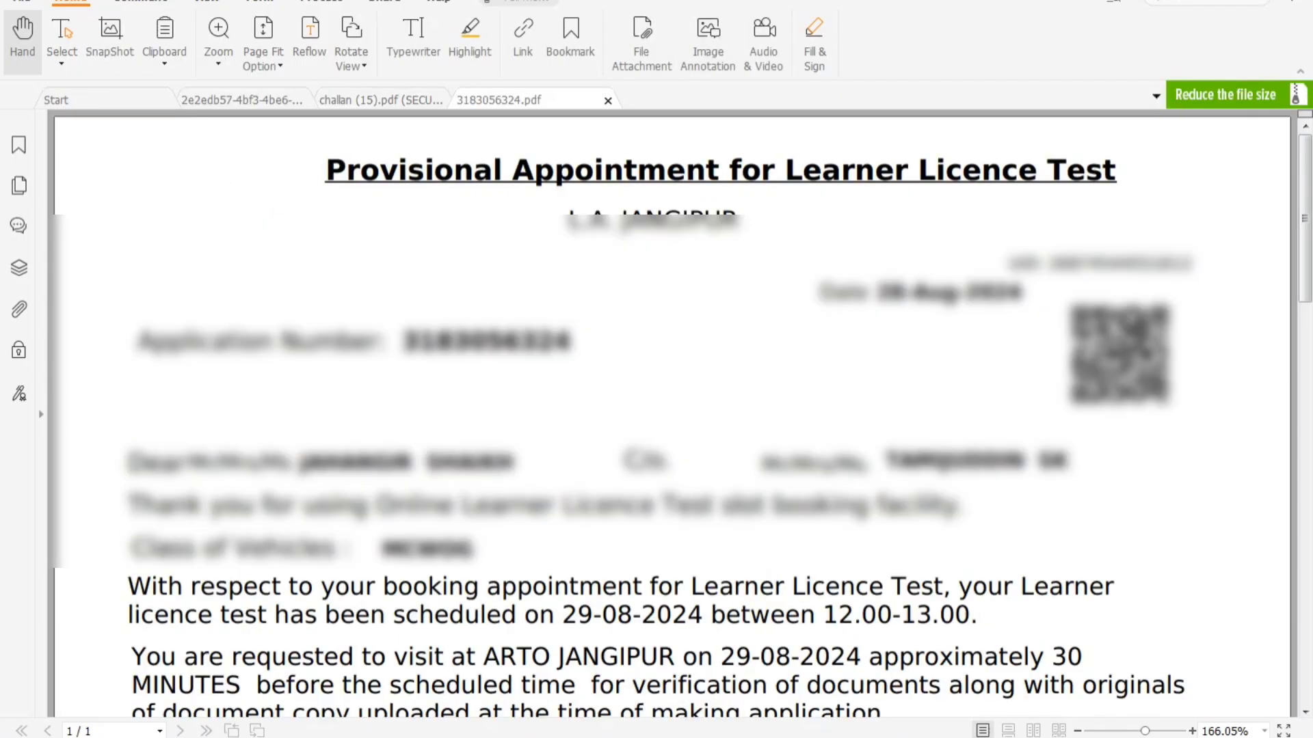
# - Check the saved appointment letter PDF in Foxit, then bring up the saved-documents folder
pyautogui.moveTo(321, 737)
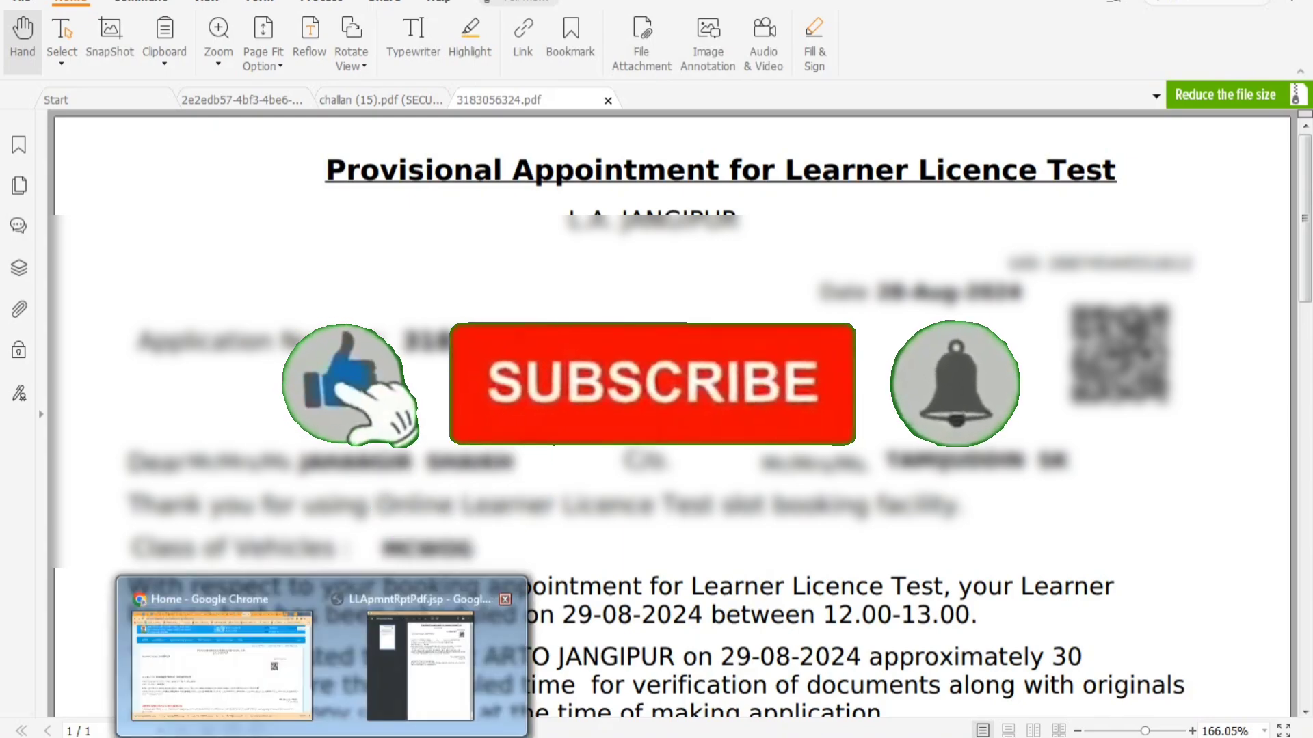
pyautogui.moveTo(378, 736)
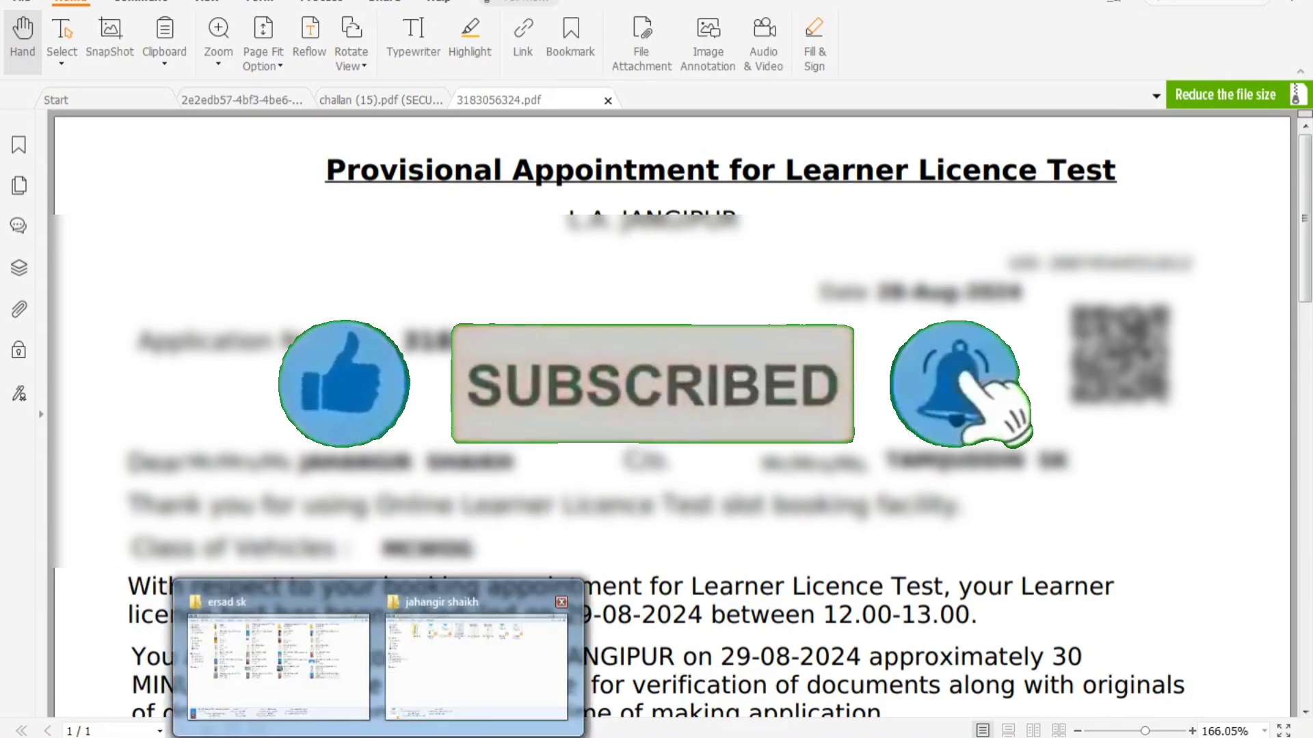
pyautogui.click(481, 660)
pyautogui.click(321, 736)
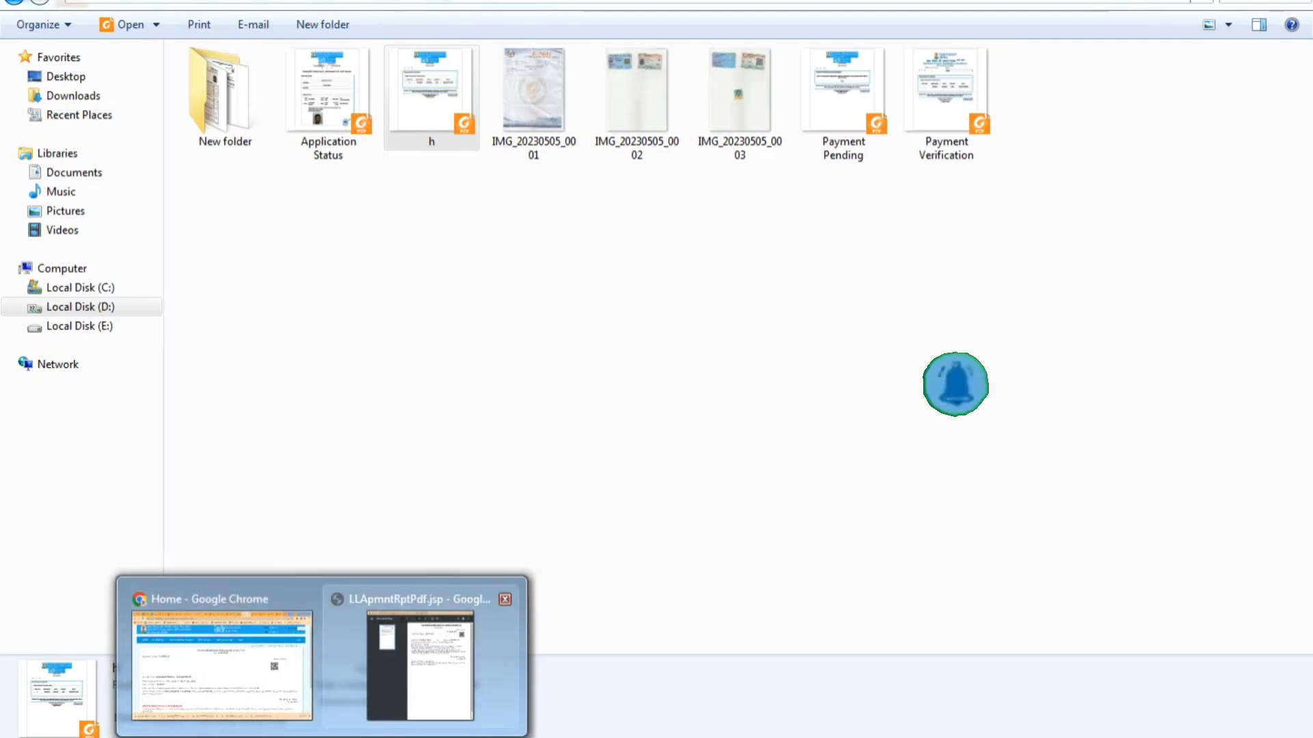
# - Return to the Chrome window showing the LLApmntRptPdf.jsp appointment letter
pyautogui.click(420, 667)
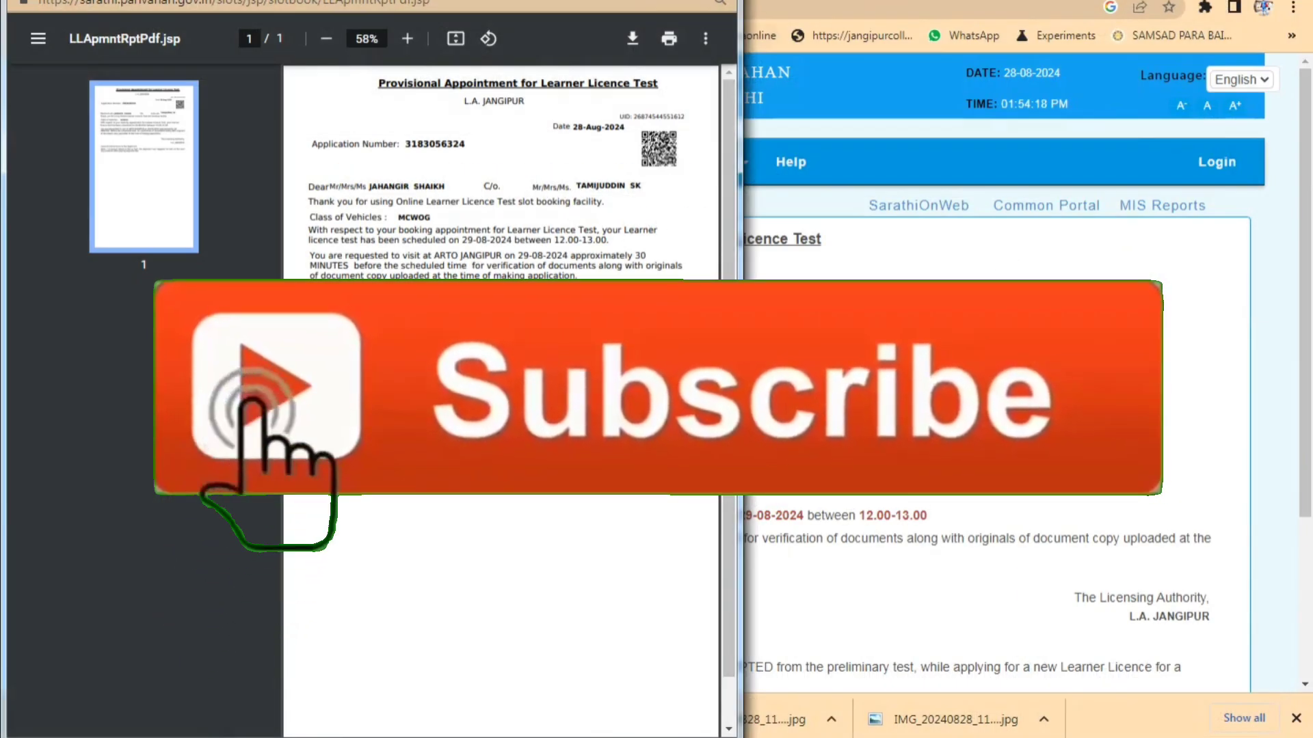
# - Close the PDF window with Alt+F4 and return to the West Bengal Application Status page
pyautogui.hotkey('alt', 'F4')
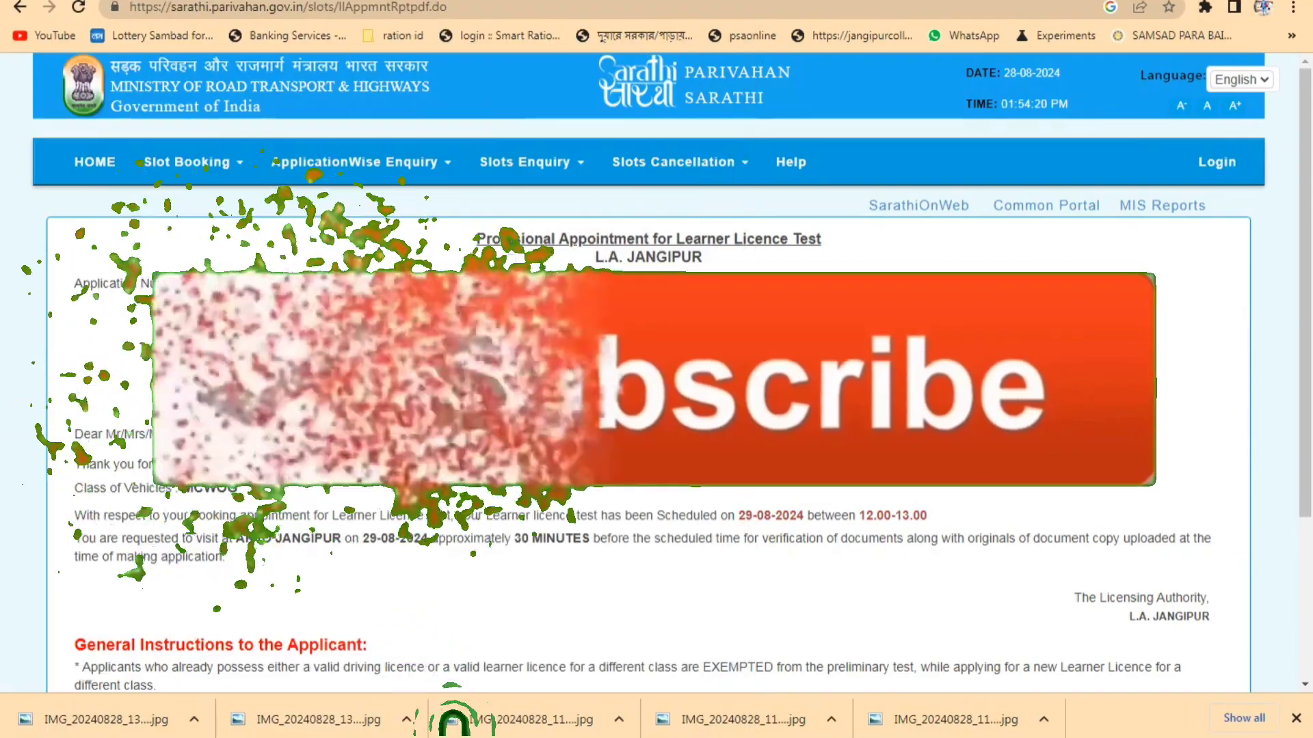
pyautogui.scroll(-3, 648, 369)
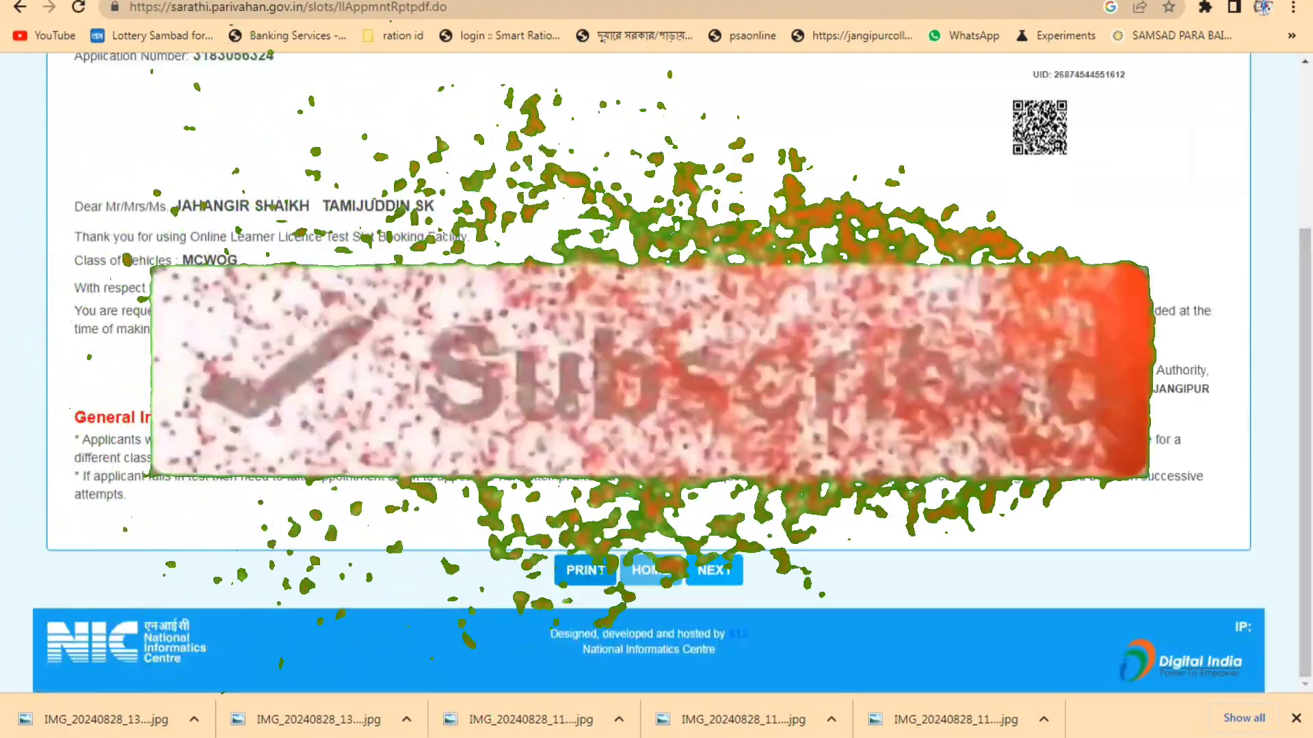
pyautogui.click(649, 570)
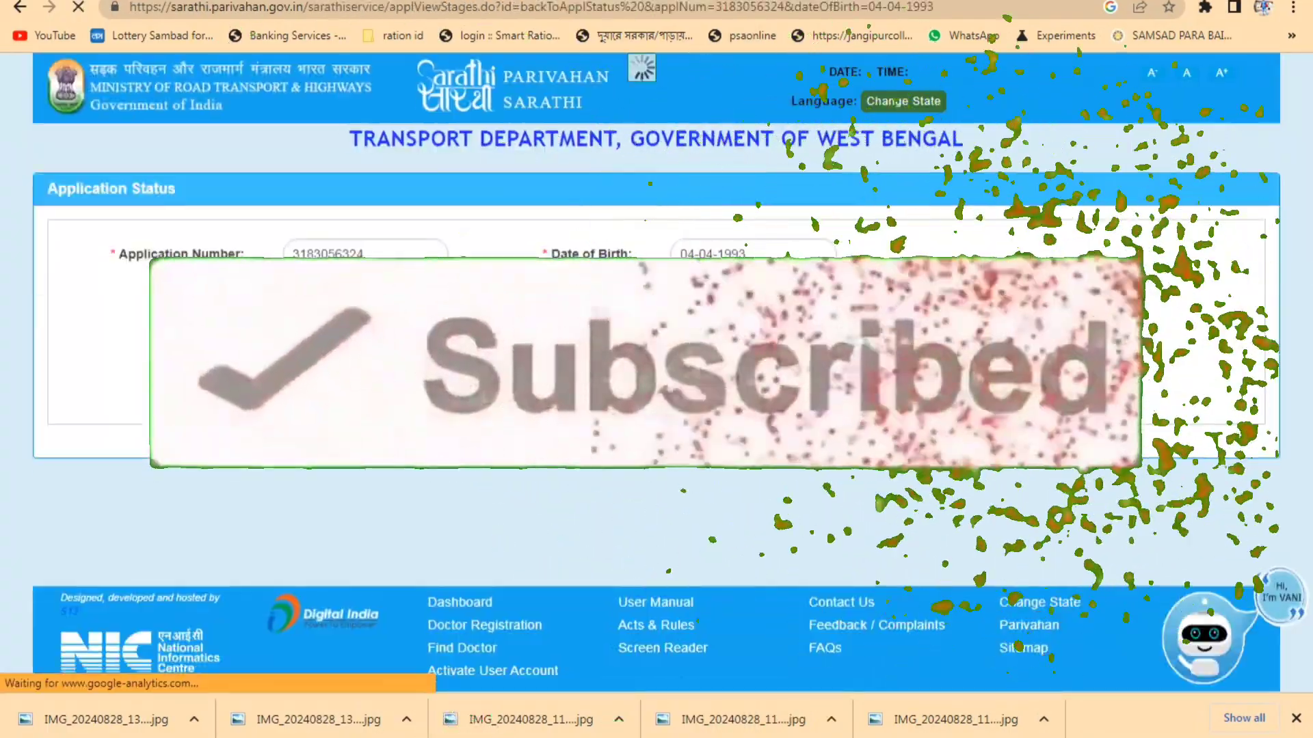